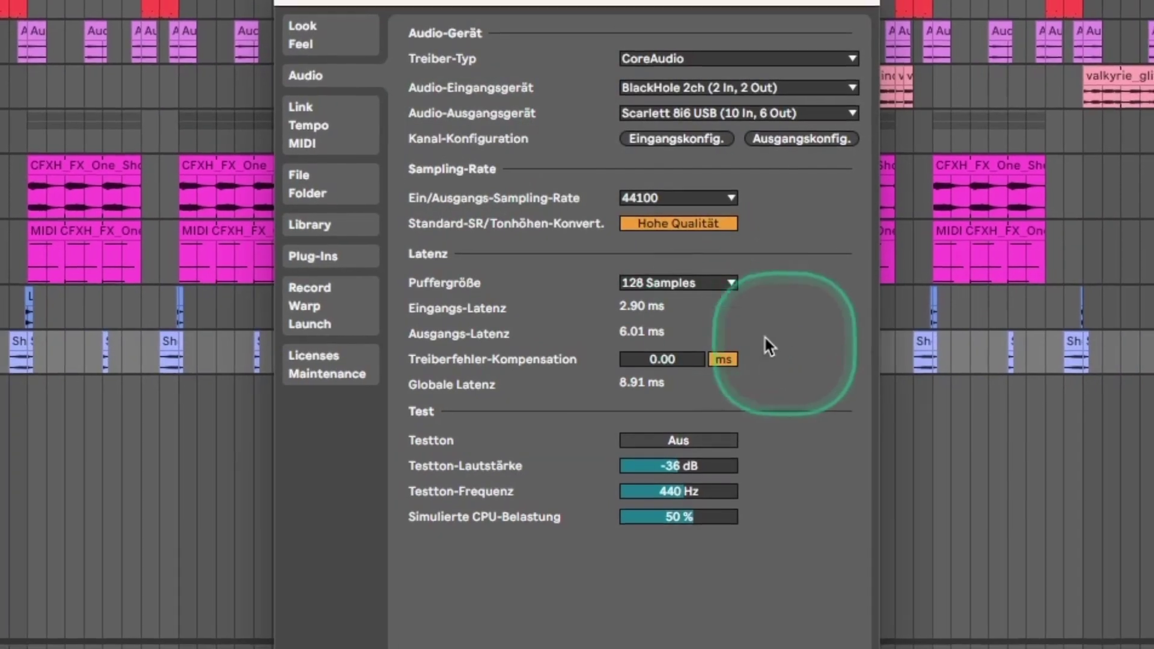
Step: Choose BlackHole 2ch as the audio input device, review its input channel configuration, and close the preferences
left_click(648, 92)
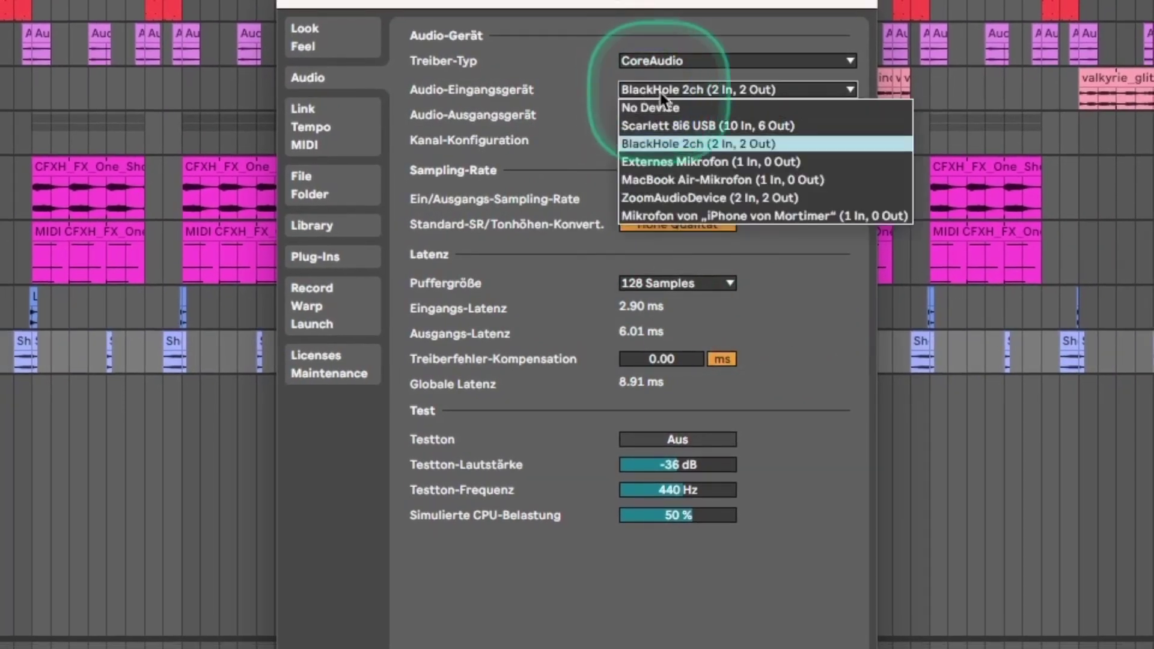
left_click(654, 143)
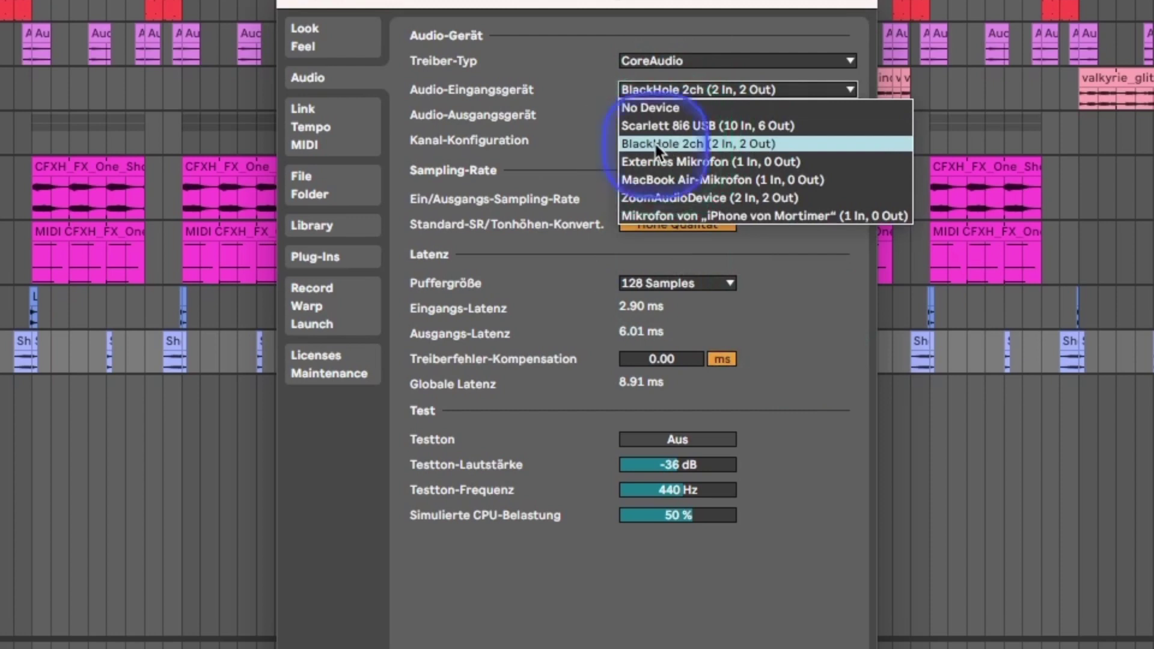
left_click(654, 141)
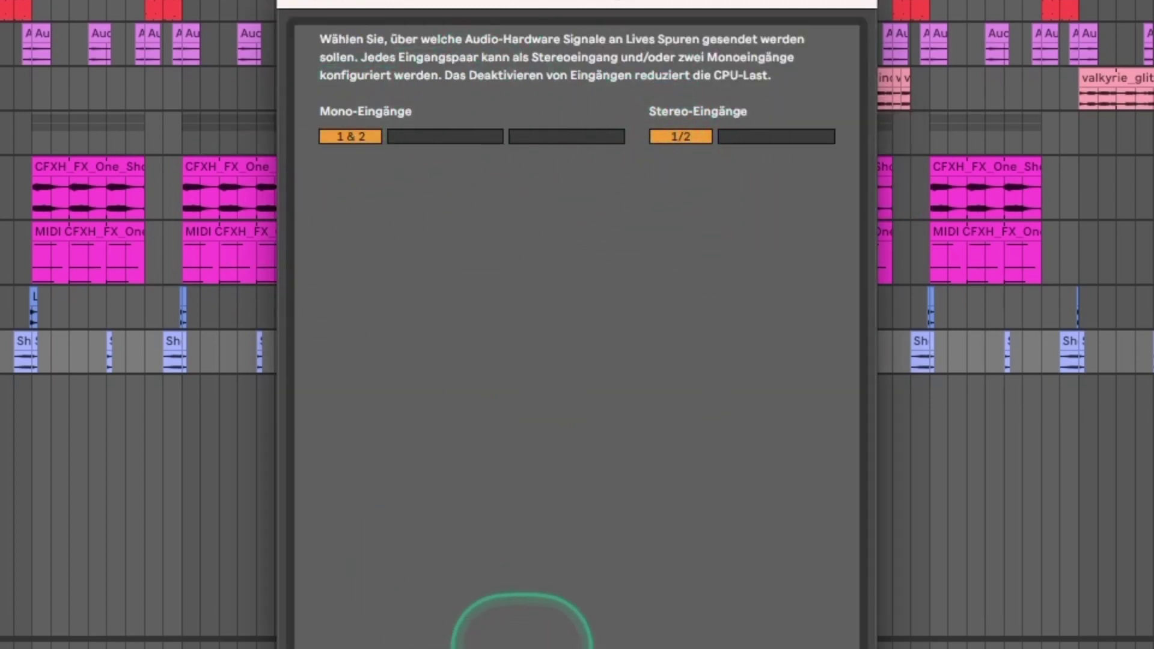
left_click(521, 648)
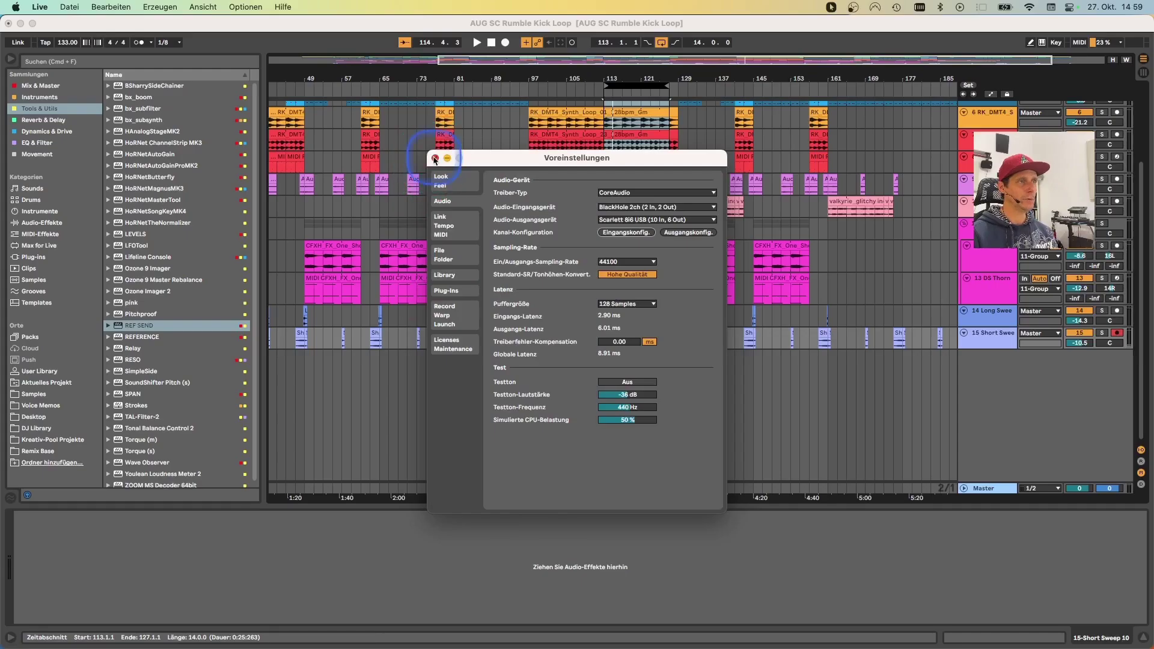
left_click(436, 158)
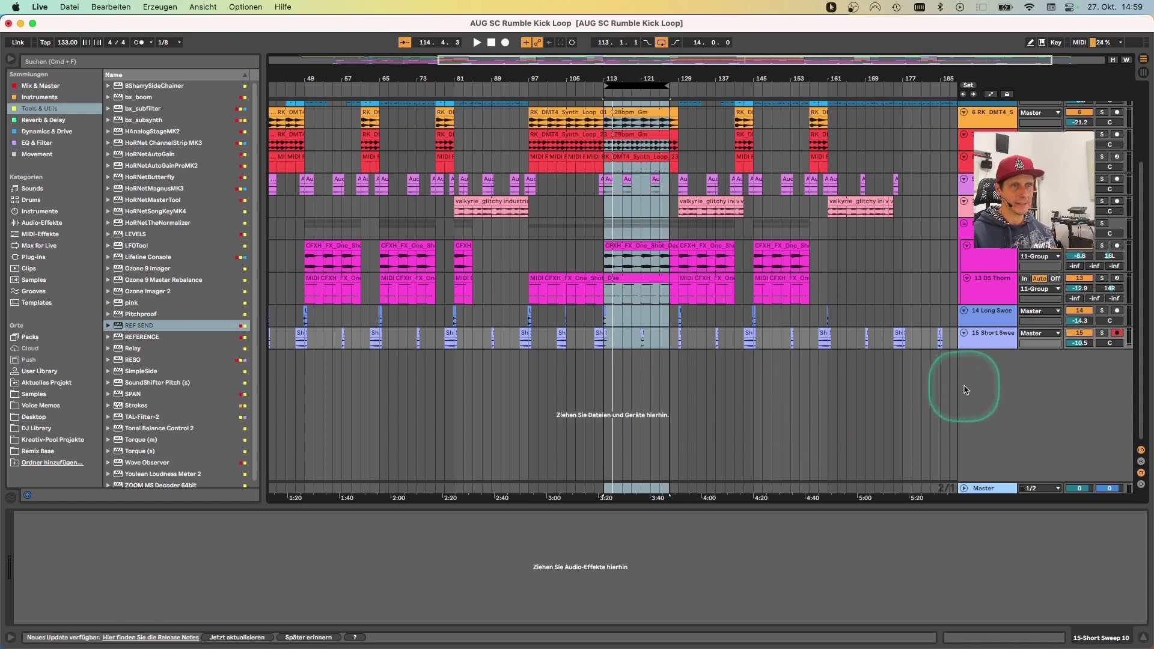
Step: Insert an audio track below the 15 Short Sweep track with monitoring set to In and its output set to Sends Only
right_click(981, 387)
left_click(993, 392)
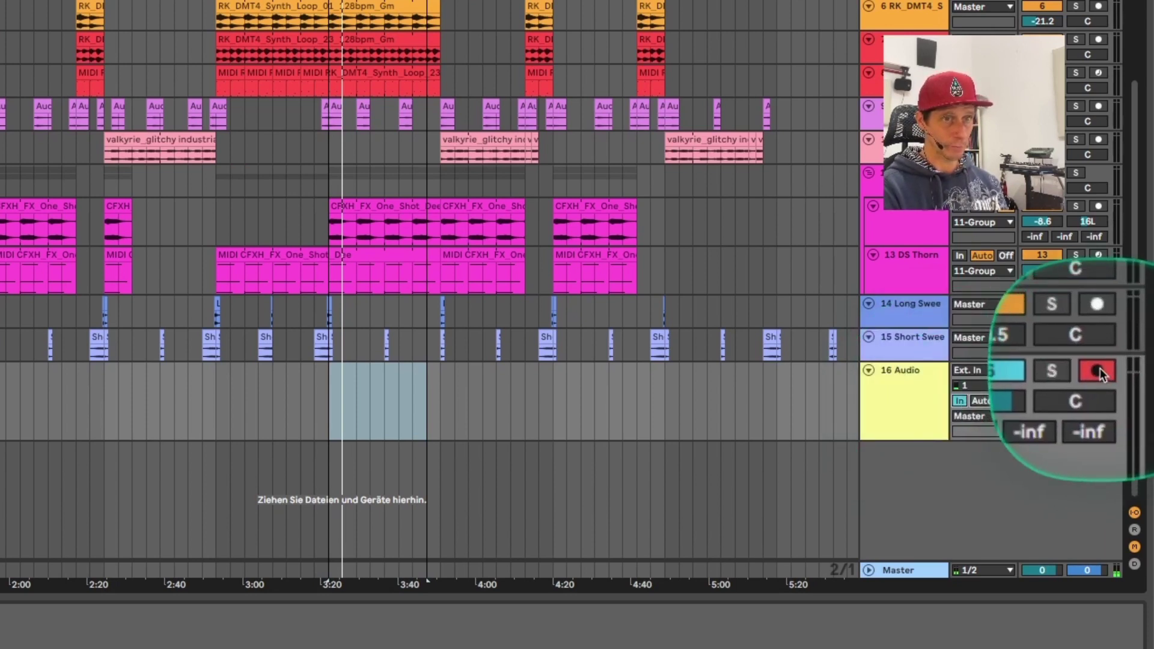
left_click(980, 416)
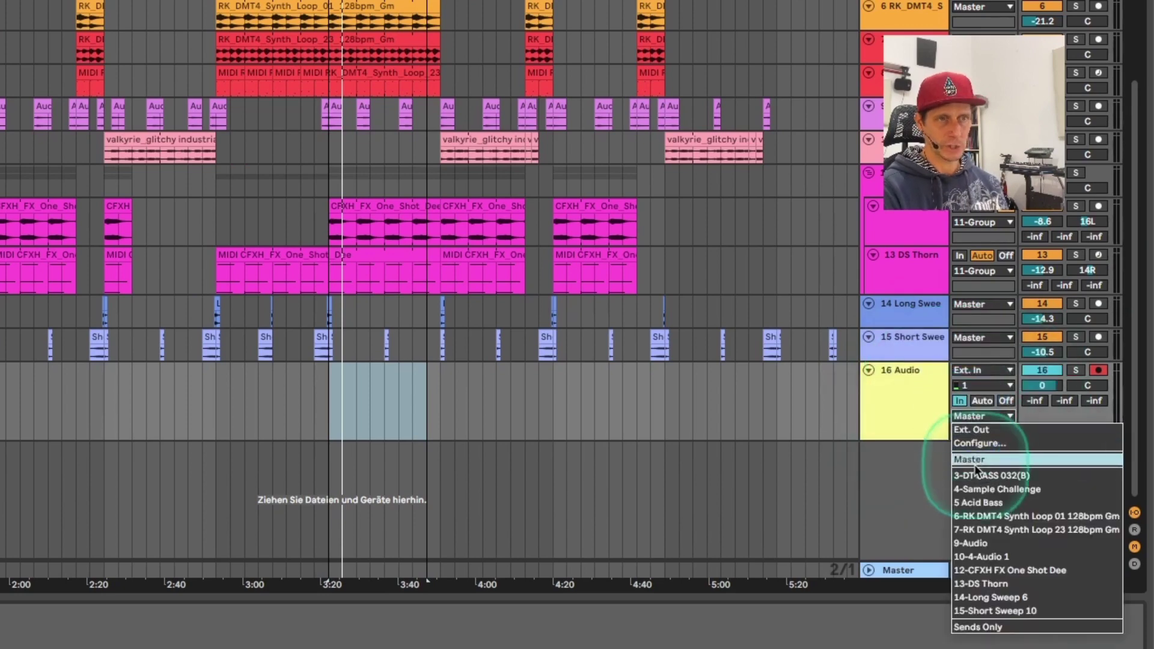
left_click(993, 627)
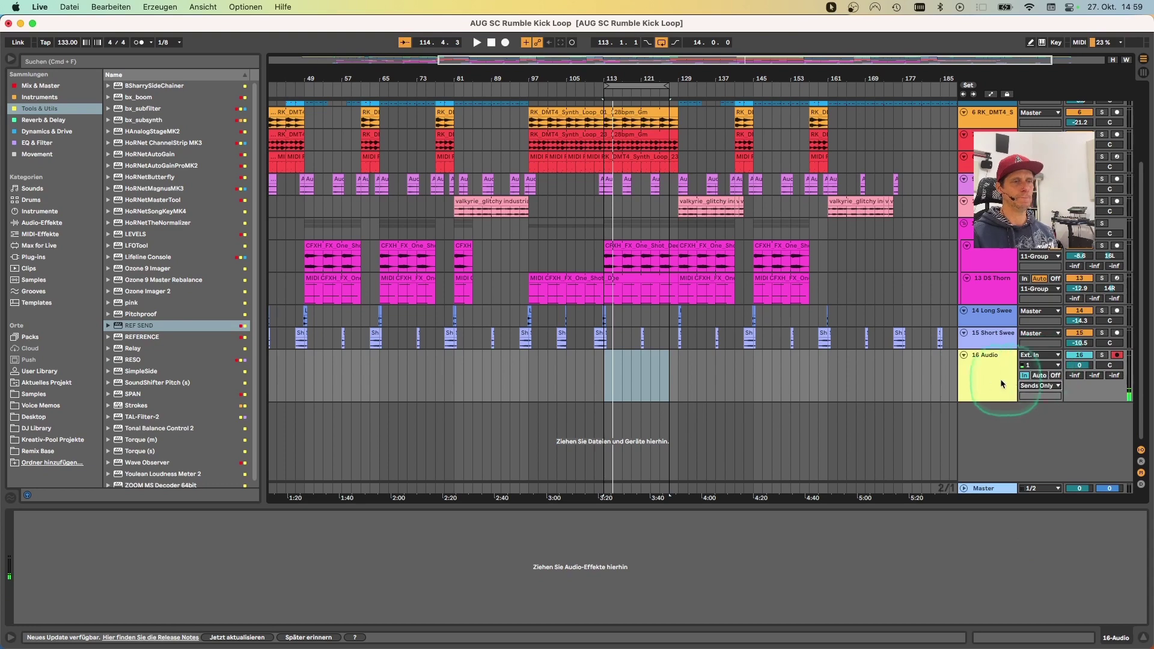
Step: Switch to Spotify, dismiss the advertisement, and start playing the song Encounters
left_click(646, 392)
key("super+Tab")
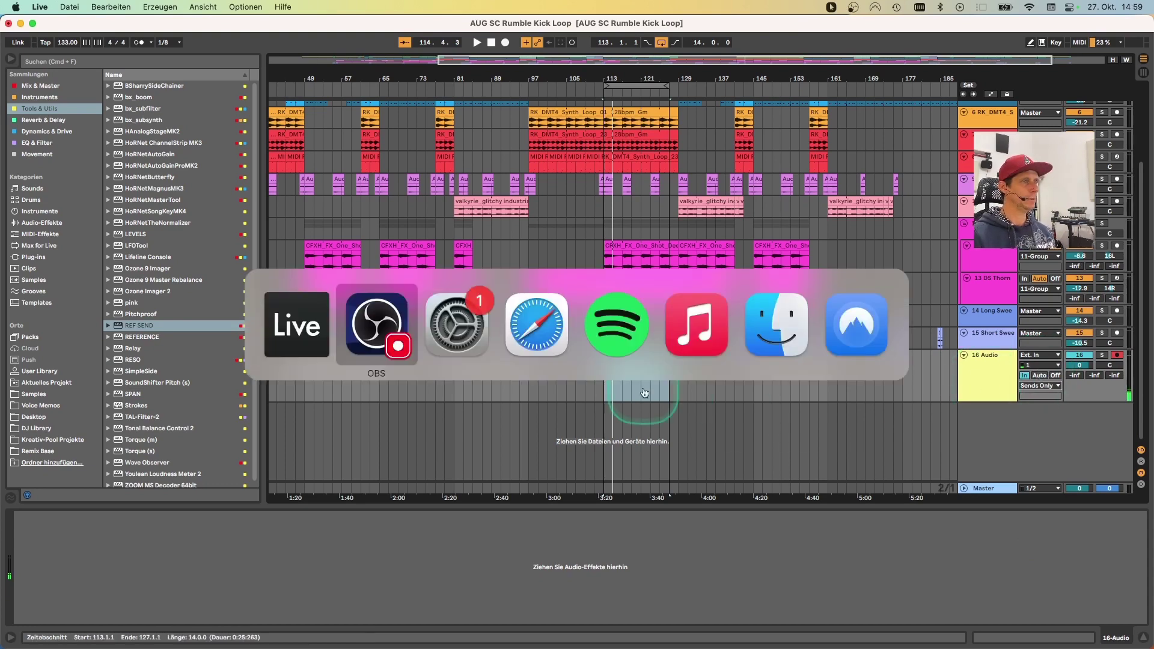
key("super+Tab")
key("super+Tab")
key("super+Tab")
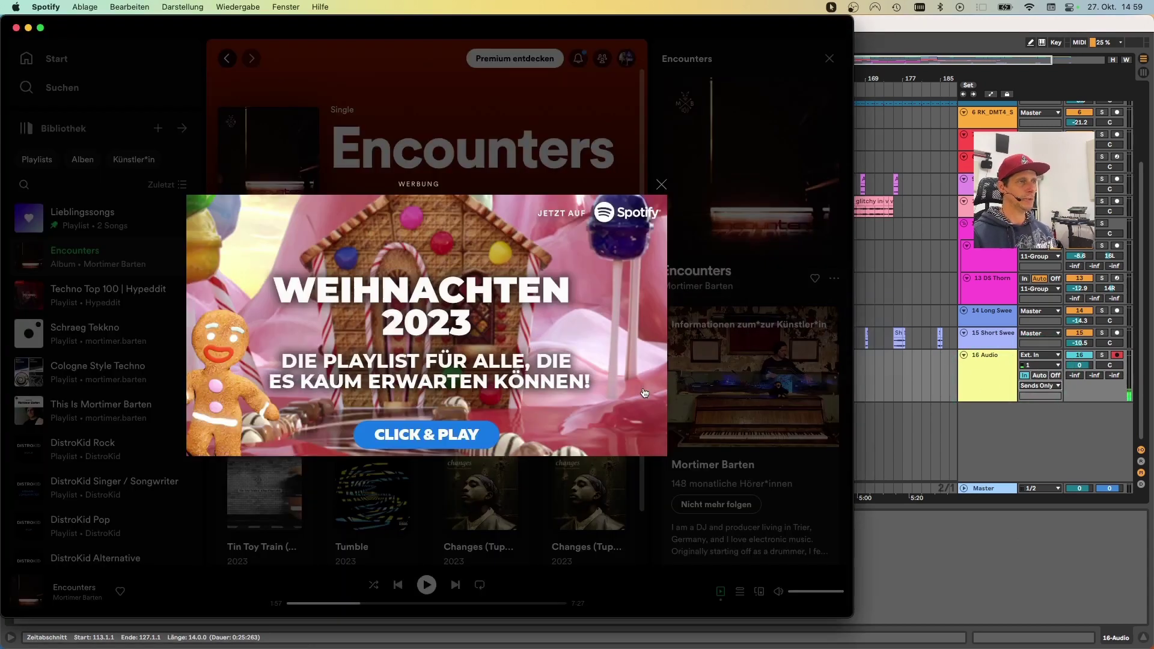
left_click(661, 184)
left_click(427, 585)
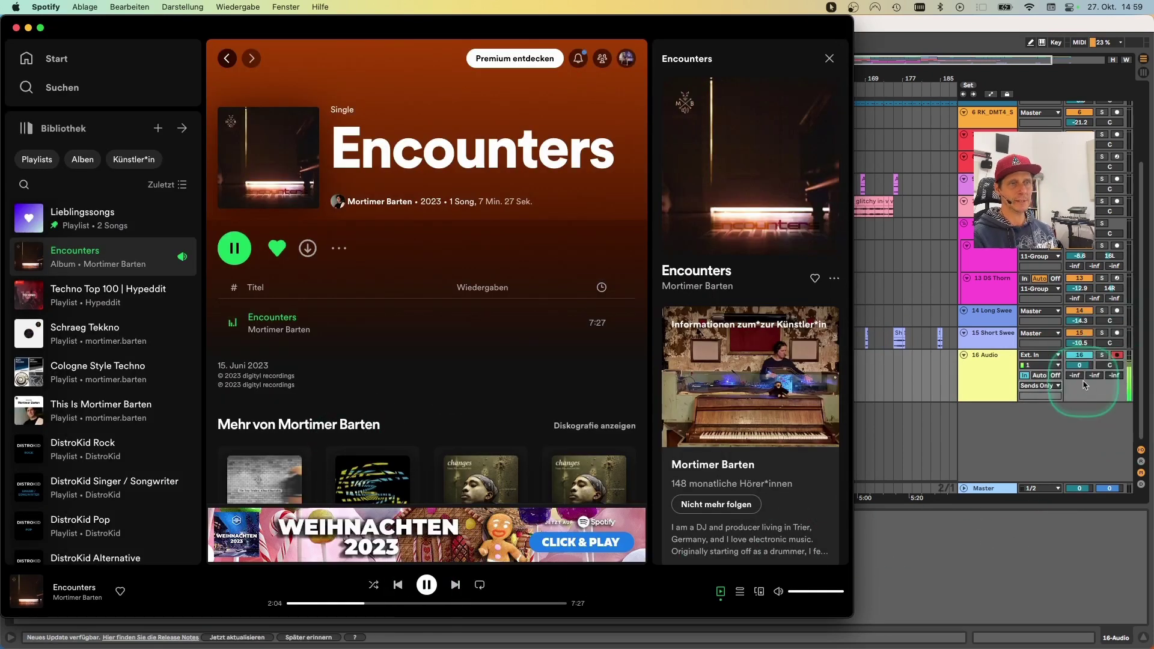
Step: Check the 16 Audio track's output routing and incoming signal in Live, and pause the song in Spotify
left_click(1035, 389)
left_click(1035, 388)
left_click(1038, 399)
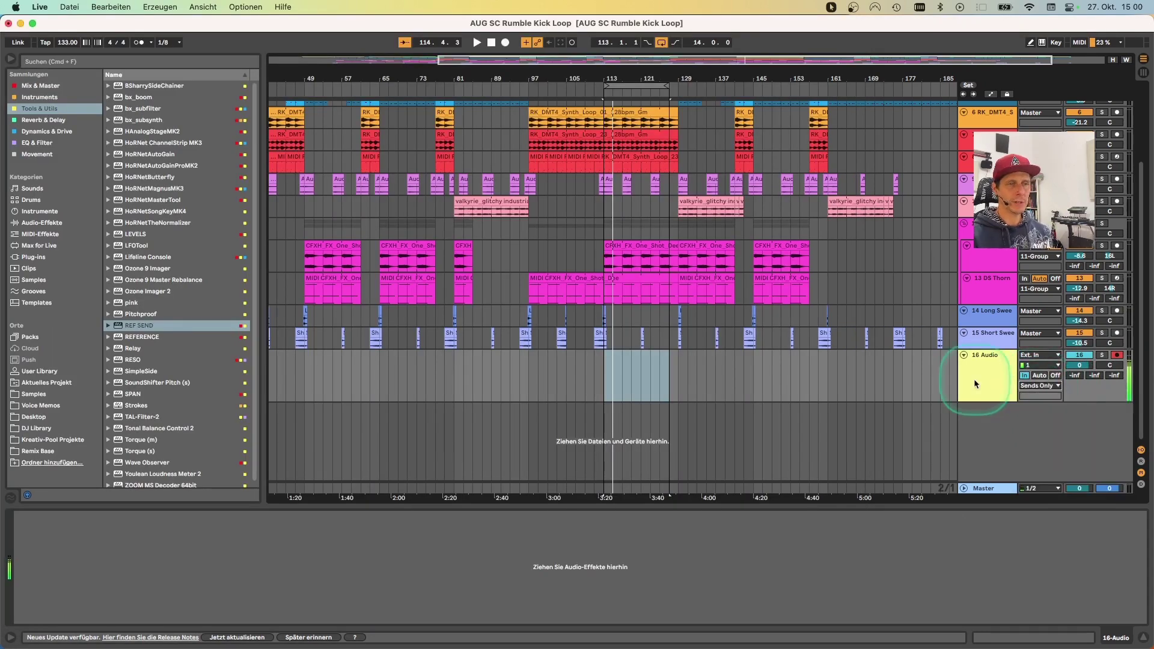
key("super+Tab")
left_click(427, 585)
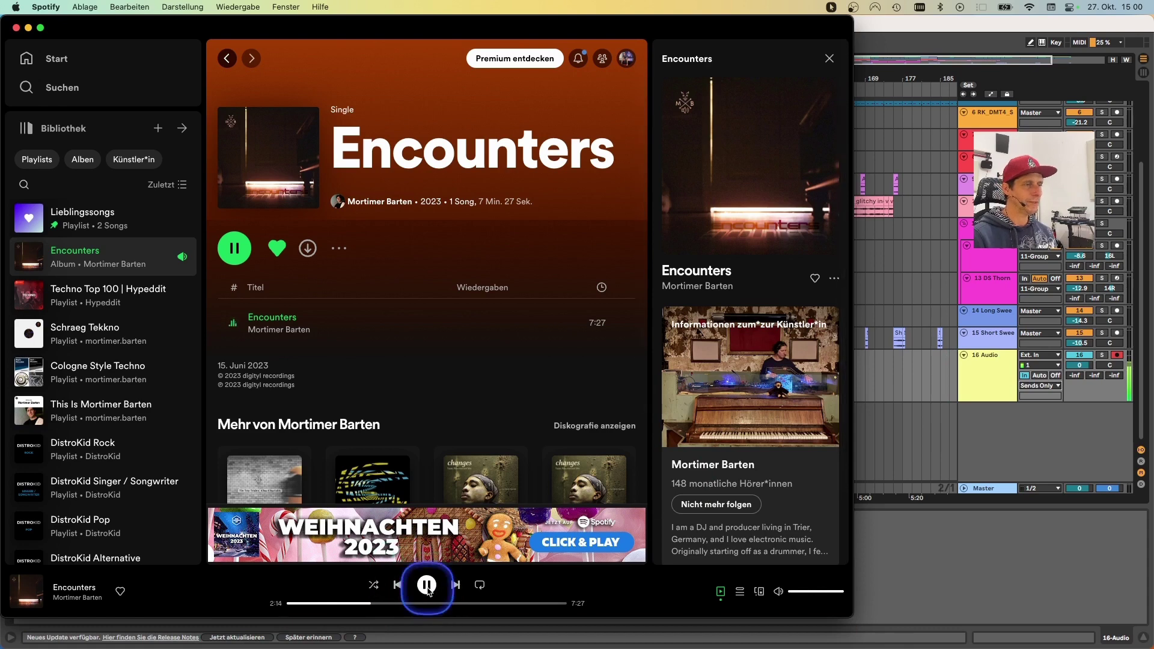
left_click(987, 385)
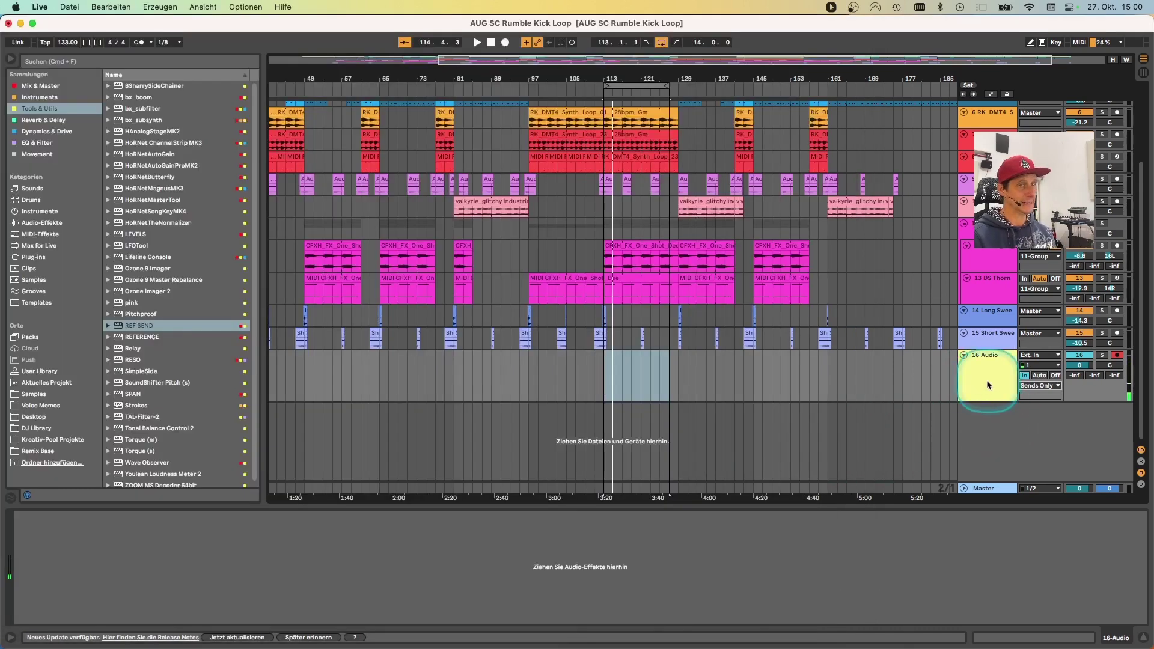
Step: Add the REFERENCE plug-in to the end of the Master track's effects chain
left_click(984, 487)
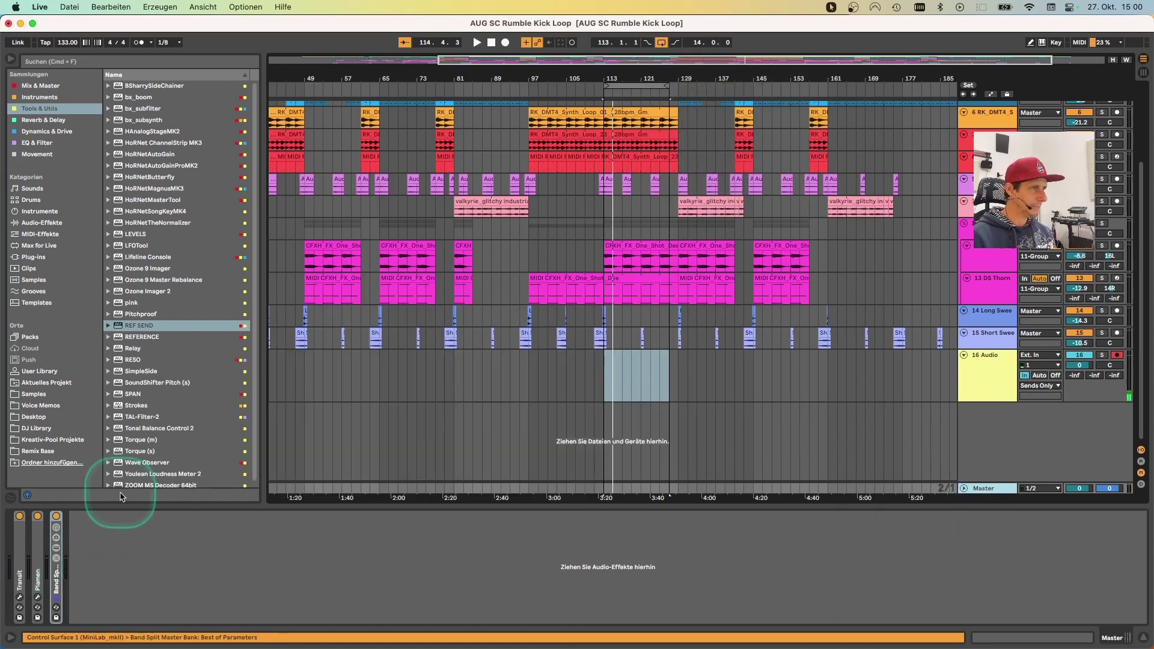
left_click(162, 337)
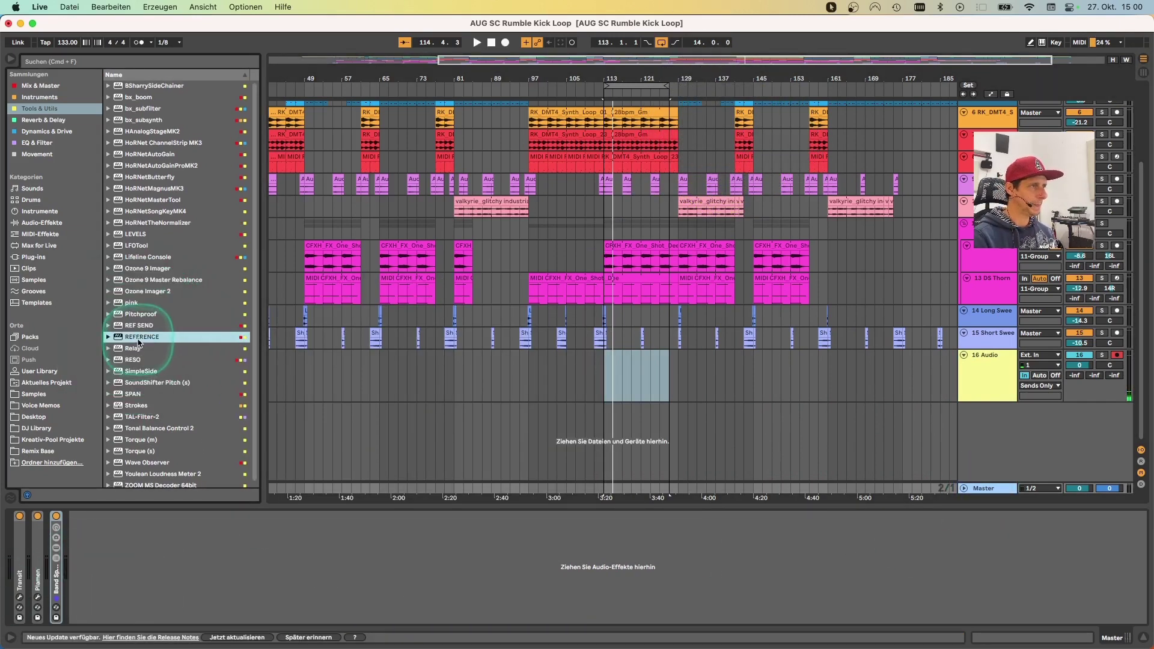
left_click_drag(207, 553, 208, 554)
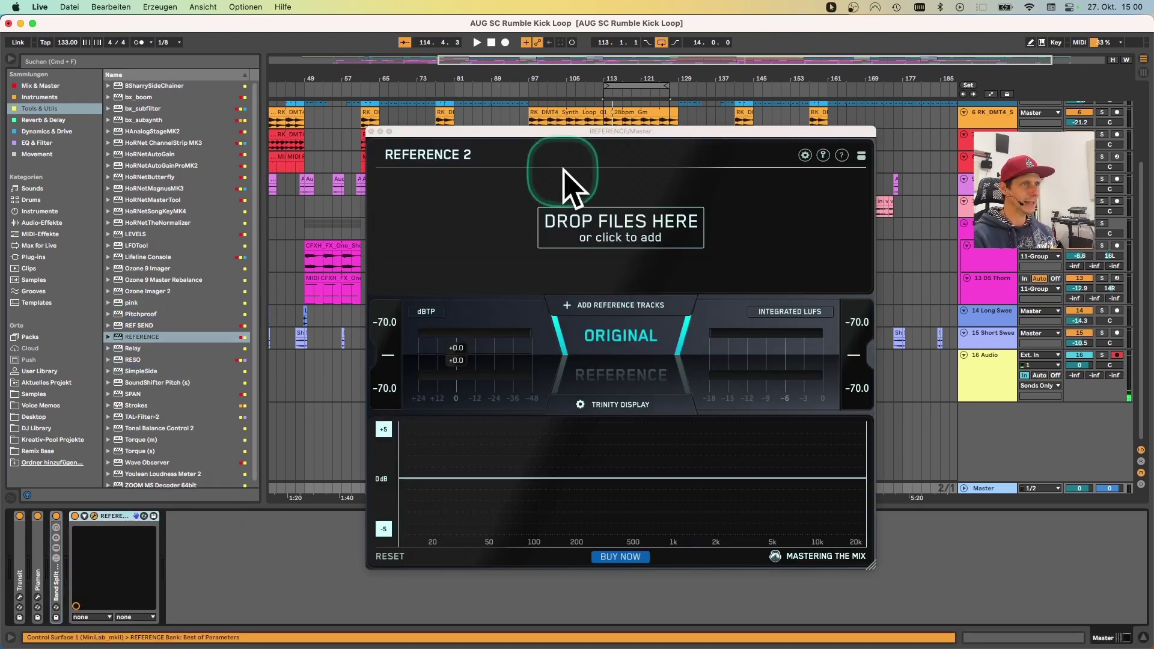
Step: Load 03 Preset Heaven (Original Mix).mp3 from the DJ Library into REFERENCE and set its level match to Match To Original
left_click(30, 426)
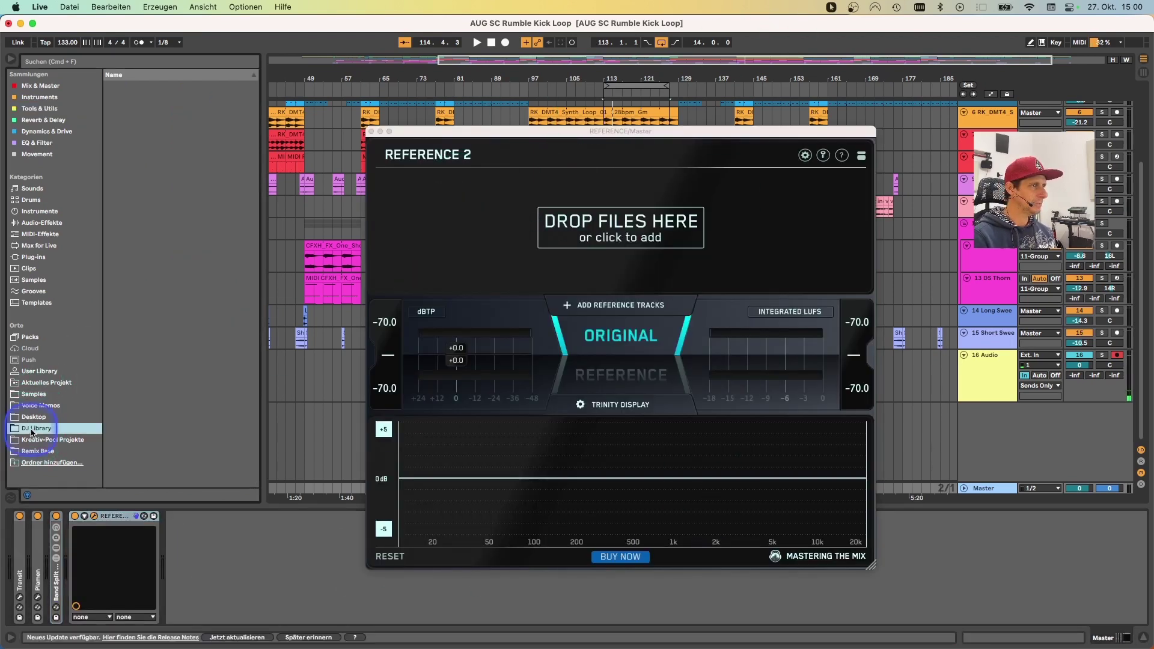
left_click_drag(145, 238, 601, 224)
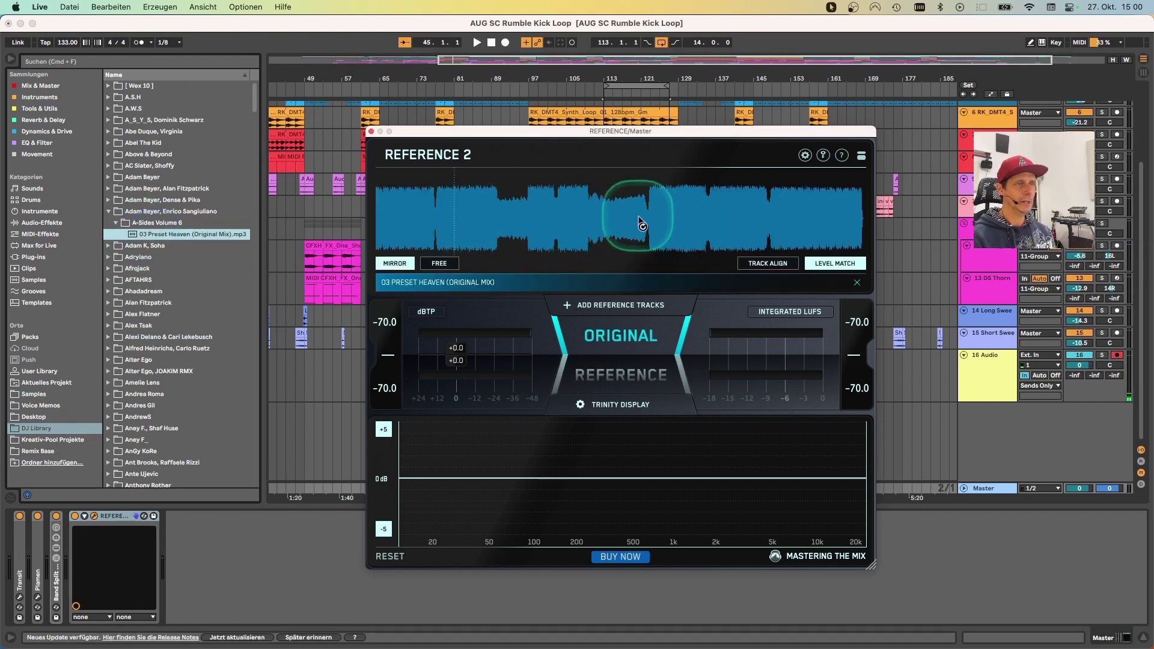
left_click(835, 265)
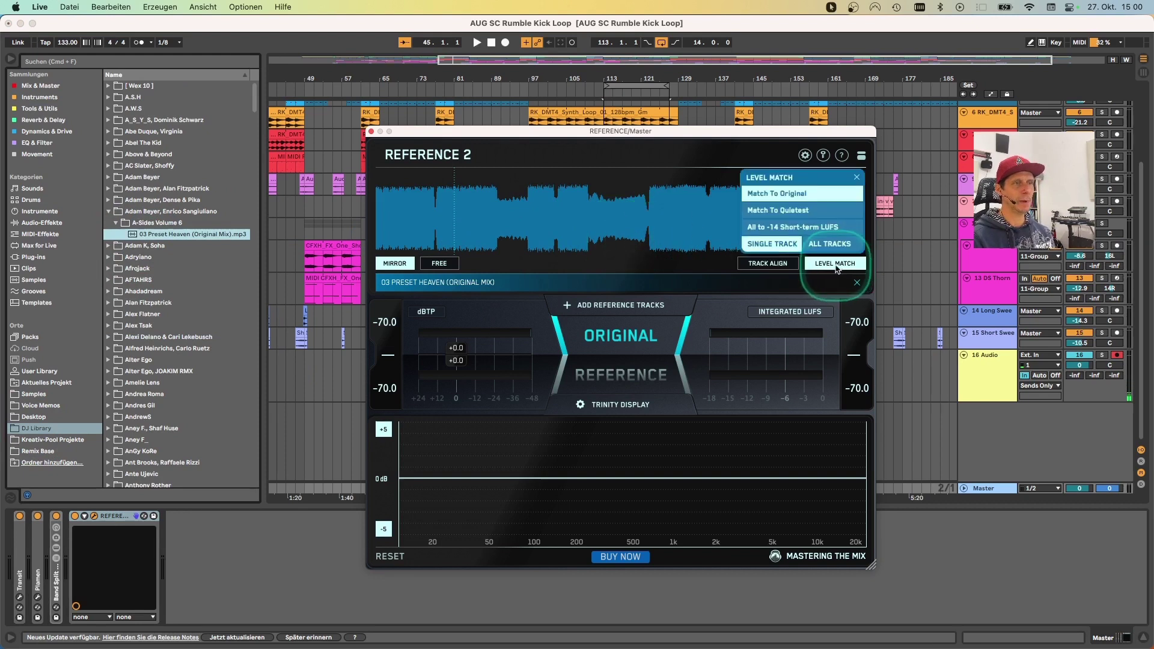
left_click(778, 194)
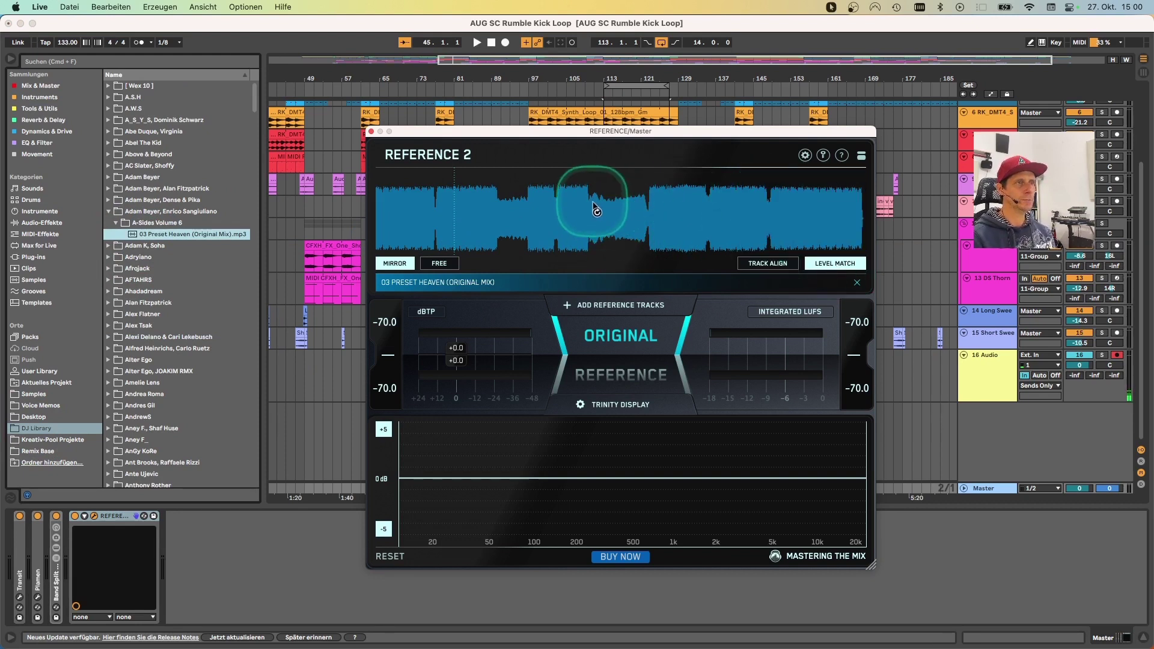
Step: Play the loop starting at bar 113 to compare the original mix with the reference track, and stop playback
left_click(635, 86)
key("space")
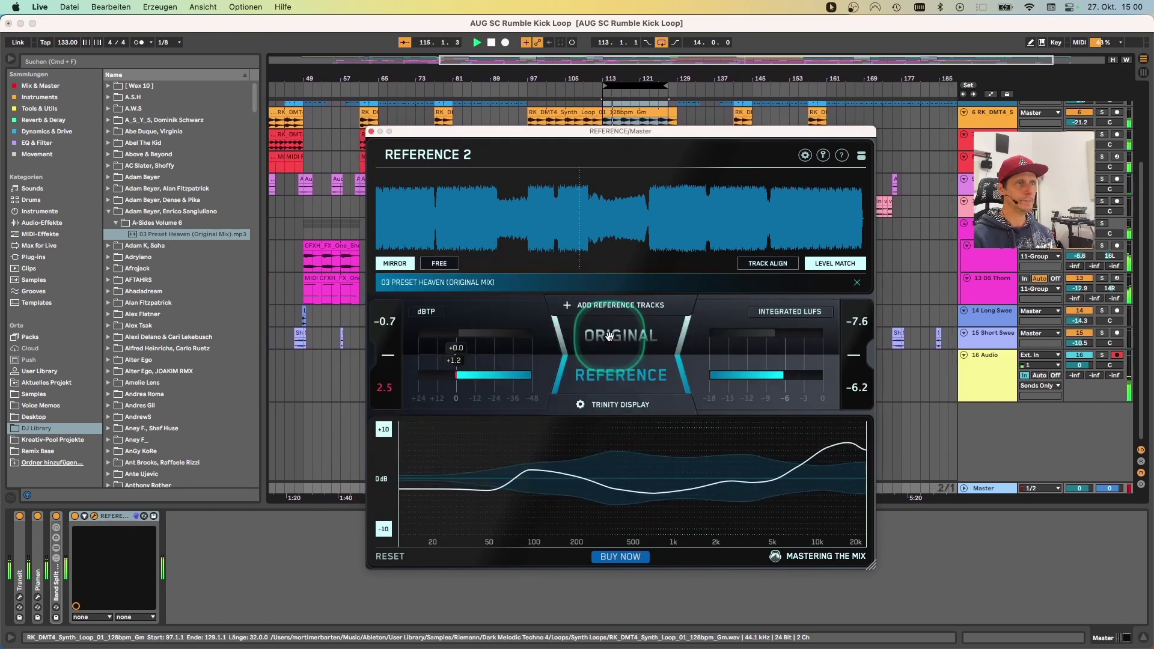
key("space")
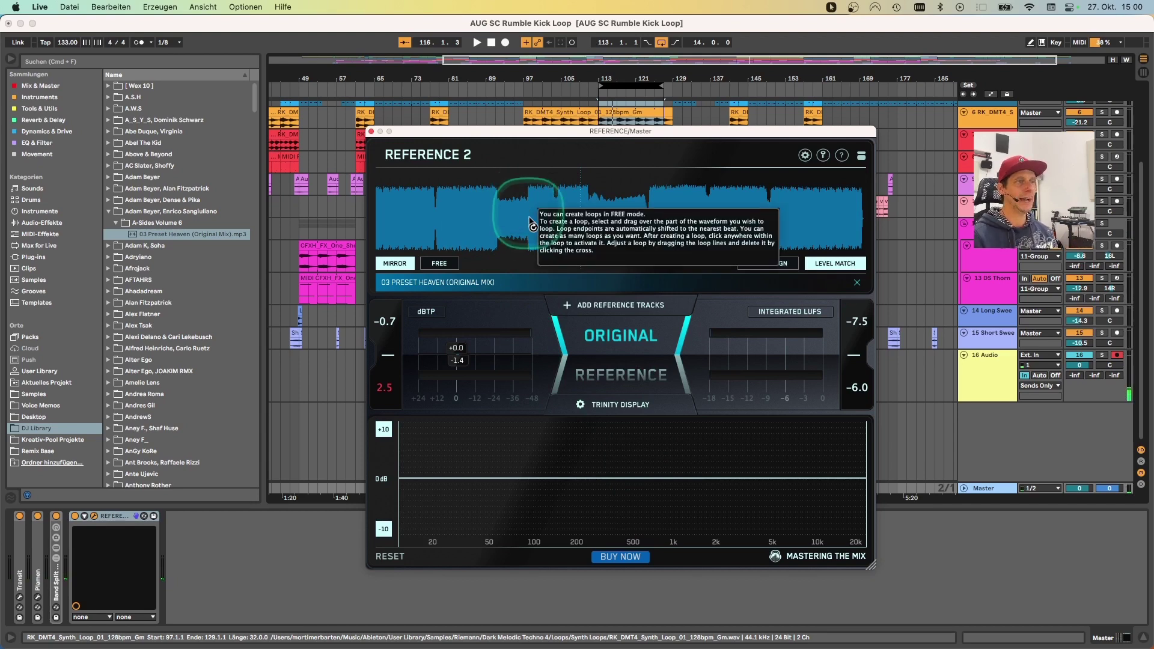
Step: Reopen the REFERENCE plug-in window from the Master track's effects chain
left_click(988, 378)
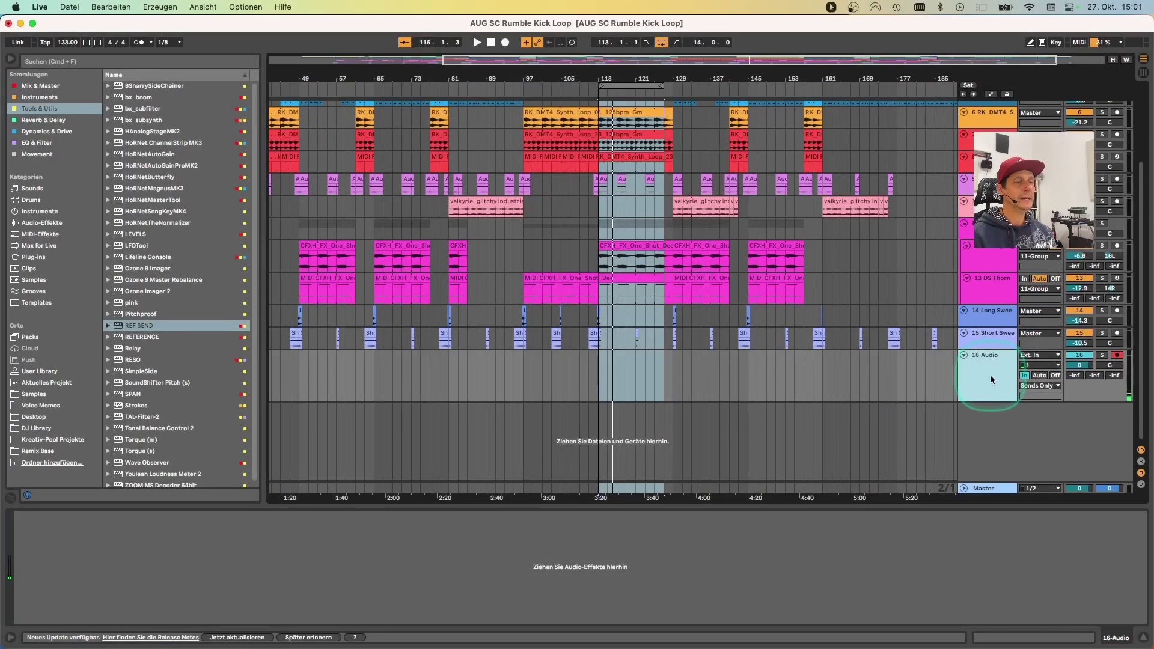
left_click(973, 489)
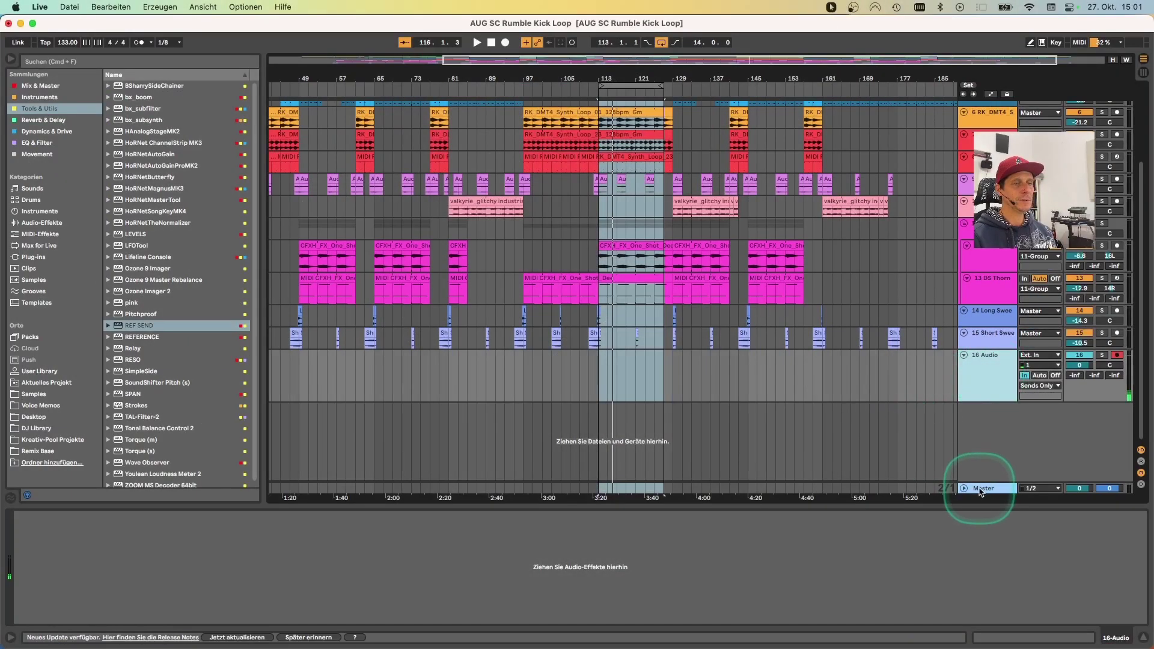
left_click(110, 519)
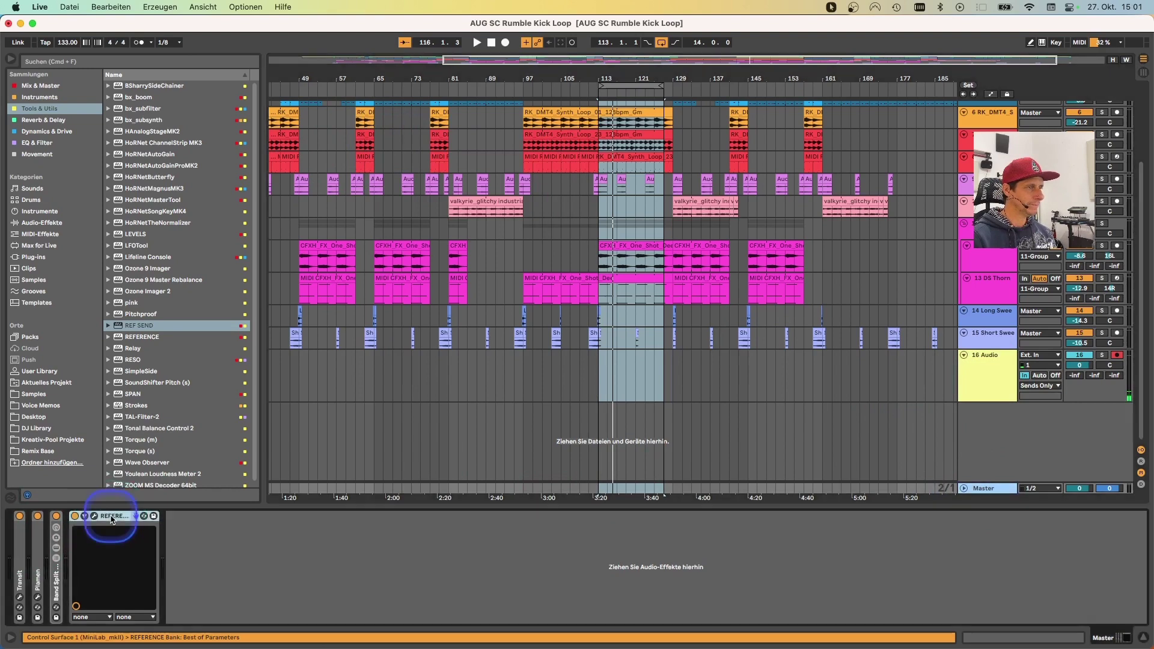
left_click(93, 517)
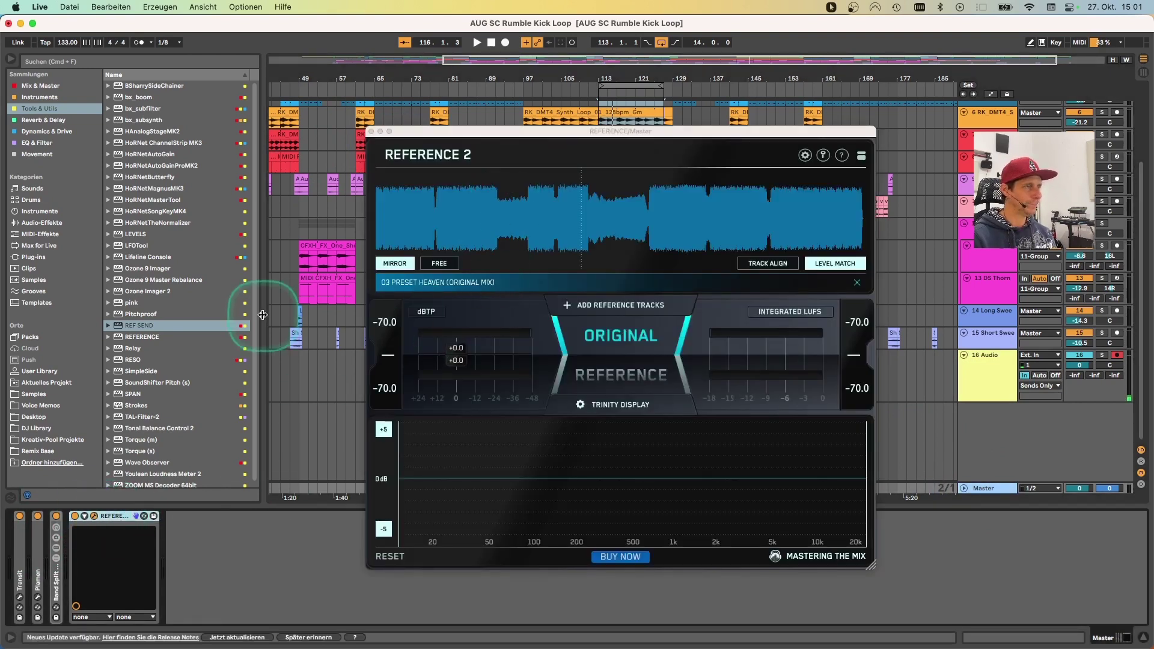
Step: Insert REF SEND at the start of the Master track's effects chain and move its window clear of REFERENCE
left_click(130, 328)
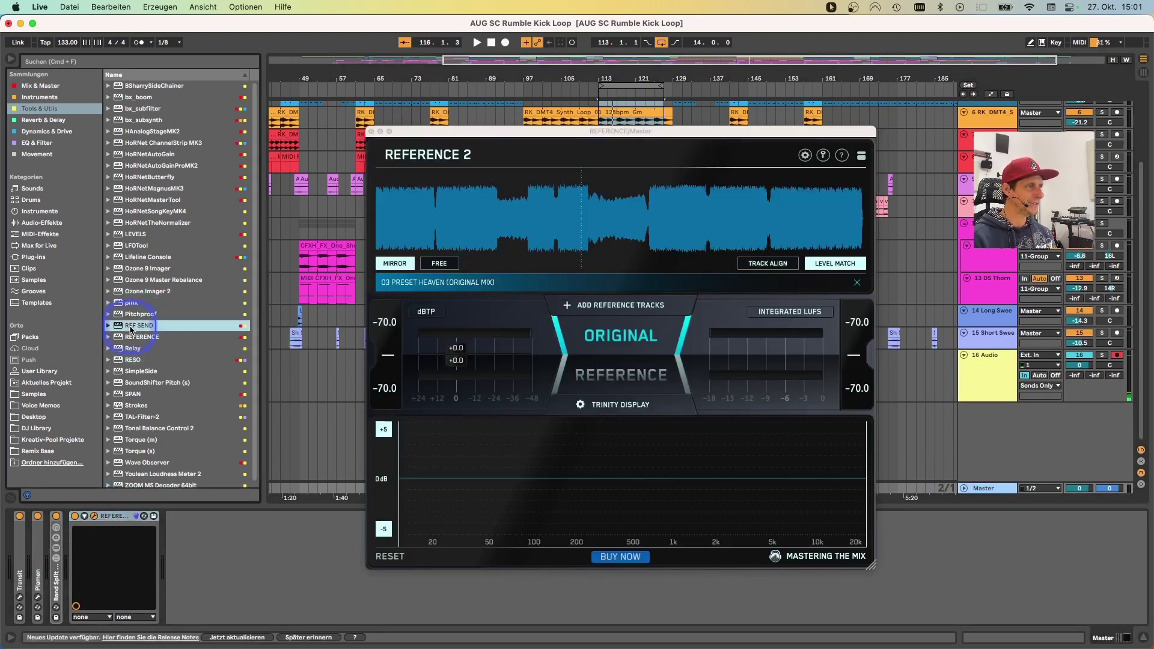
left_click_drag(110, 471, 11, 560)
left_click(497, 137)
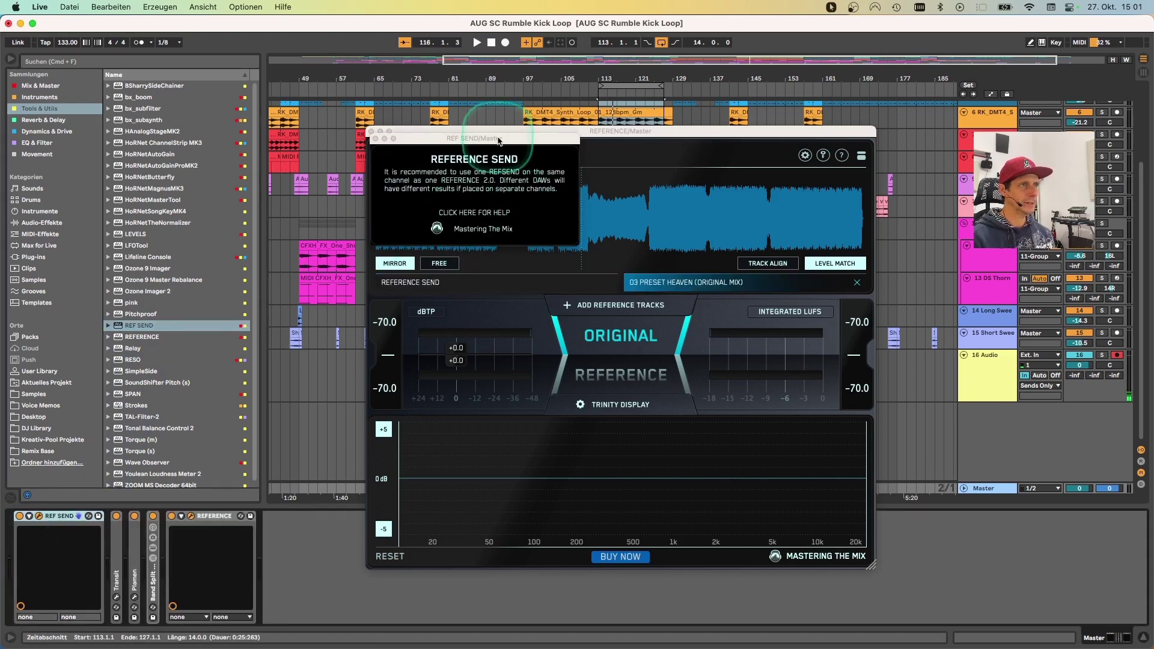
left_click_drag(497, 140, 225, 184)
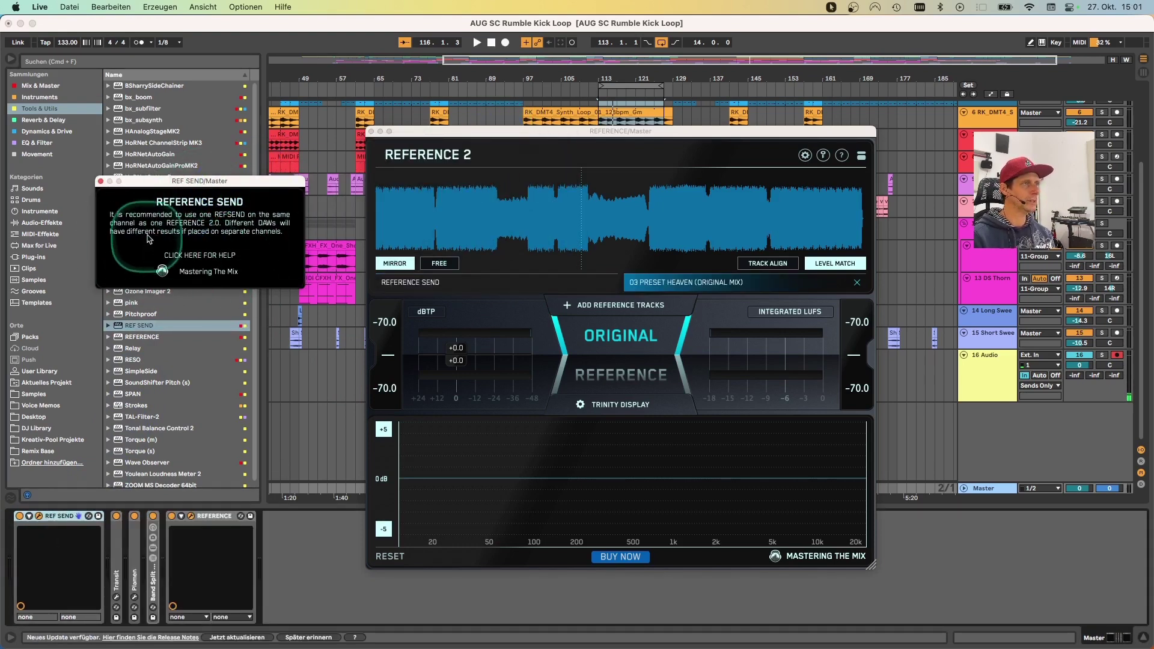
Step: Open REF SEND's online help, view the article on using streamed music as a reference, and return to Live
left_click(211, 258)
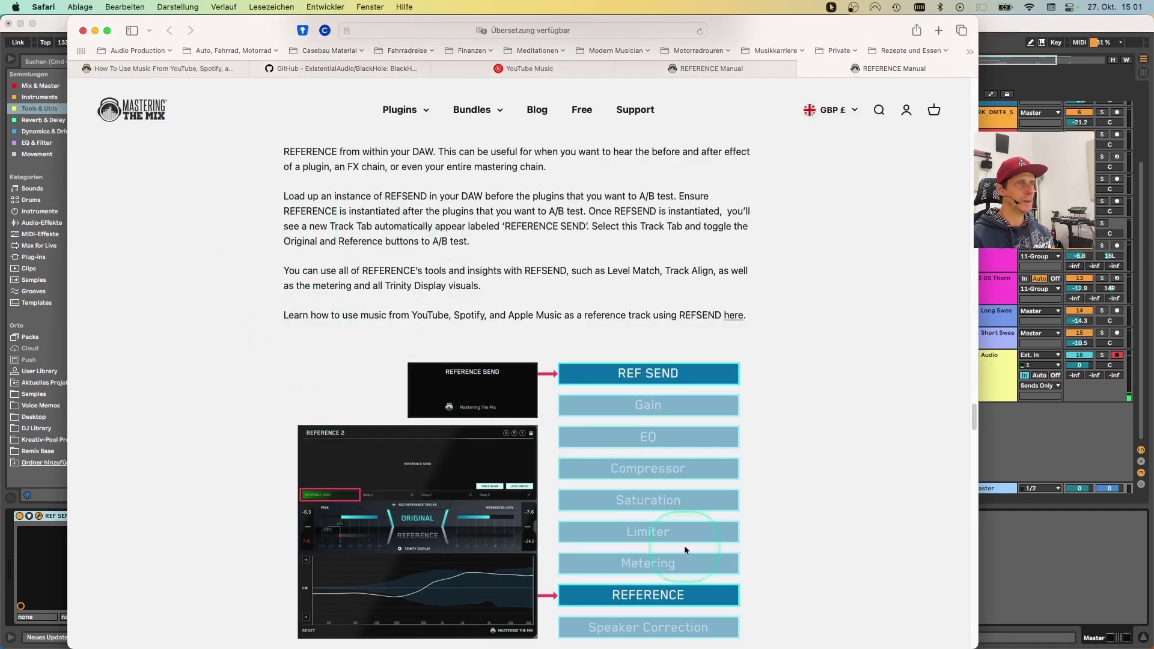
left_click(180, 69)
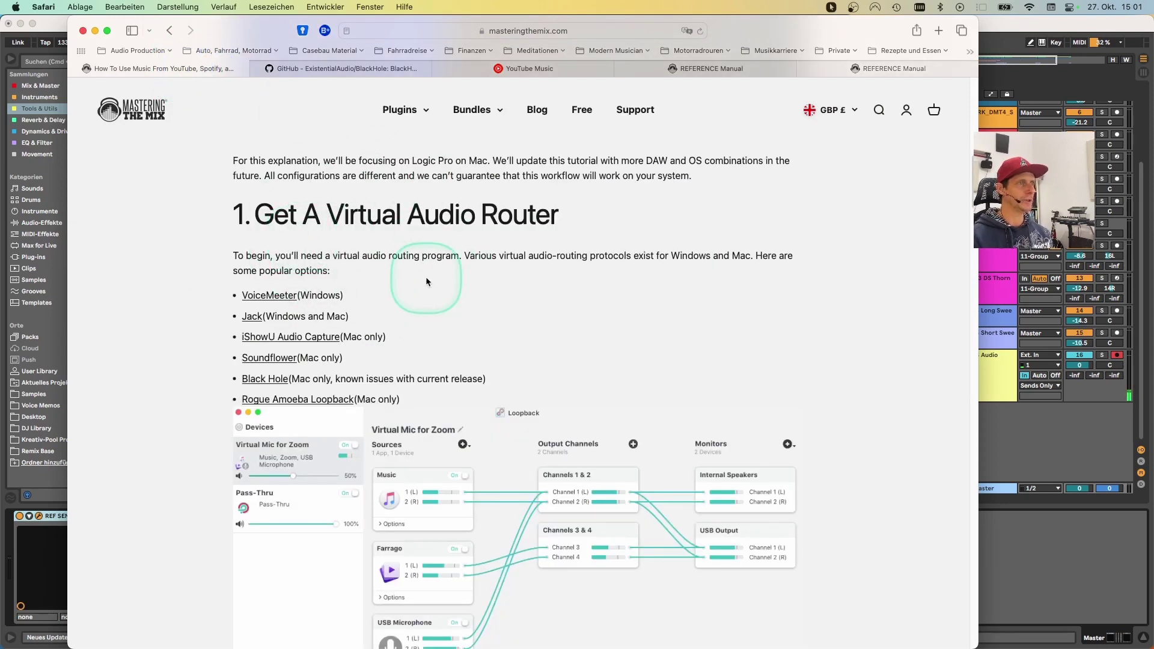
key("super+Tab")
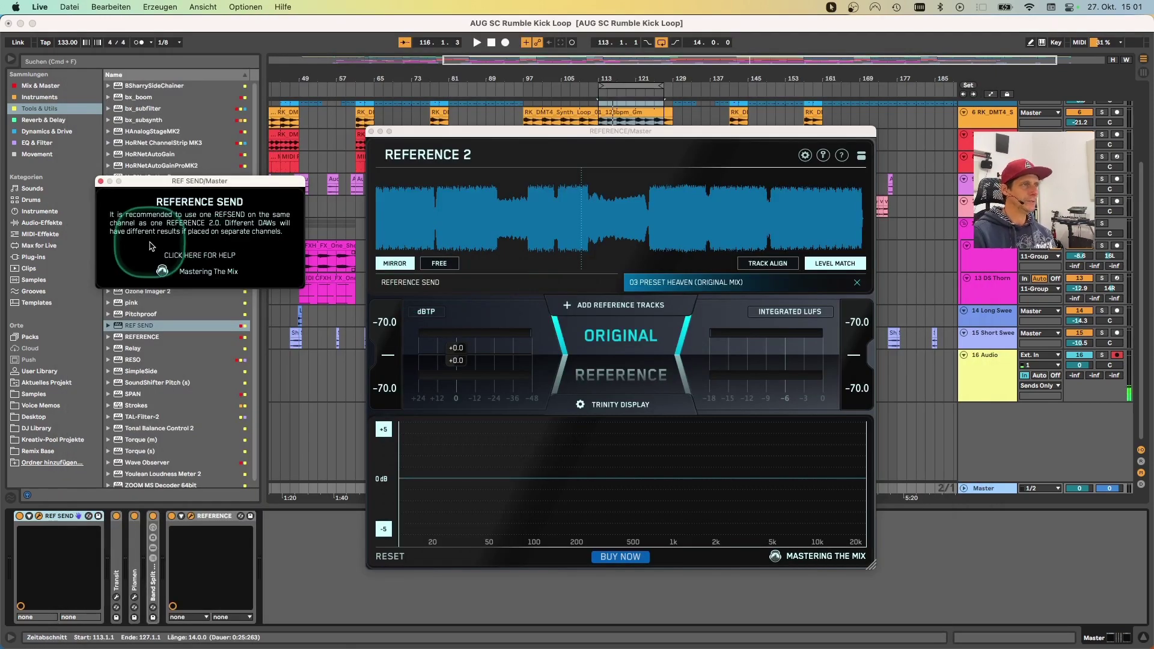
Step: Close the REF SEND window and select the REFERENCE SEND track tab in REFERENCE
left_click(99, 181)
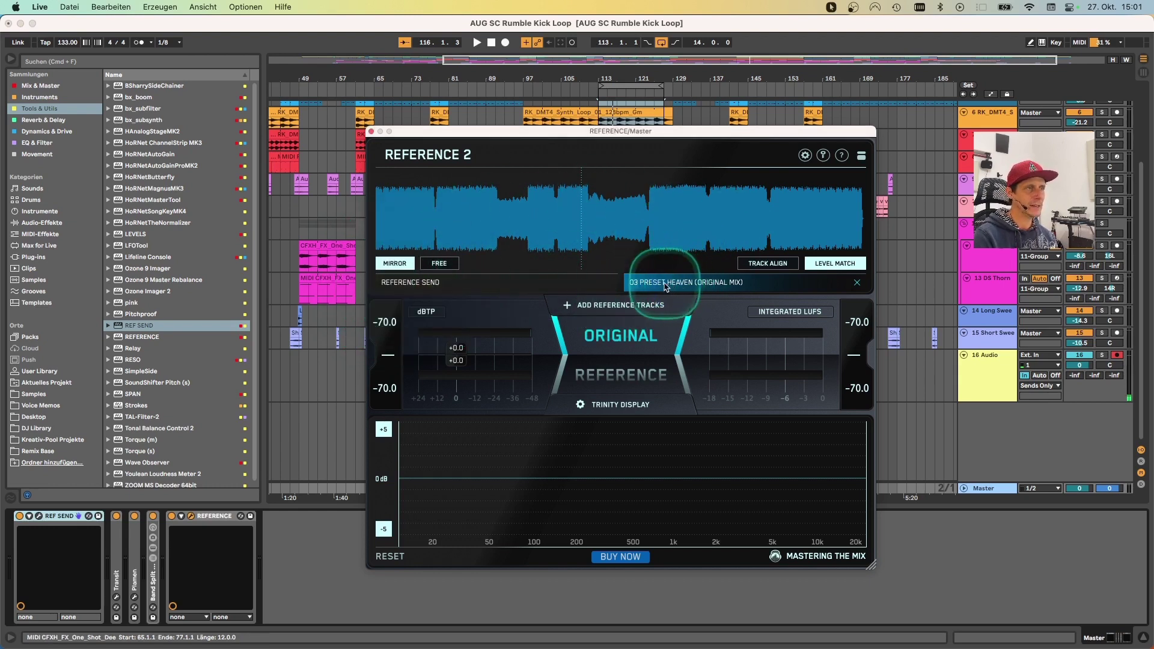
left_click(465, 285)
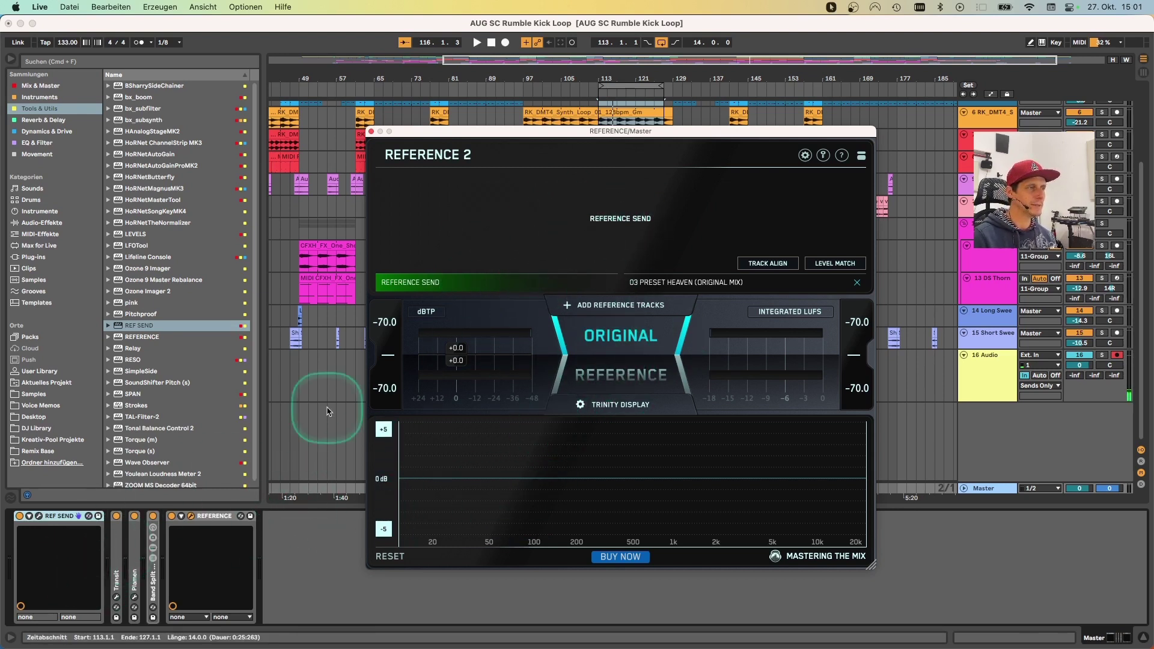
Step: Compare the reference signal with the original mix in REFERENCE, ending on ORIGINAL
left_click(622, 377)
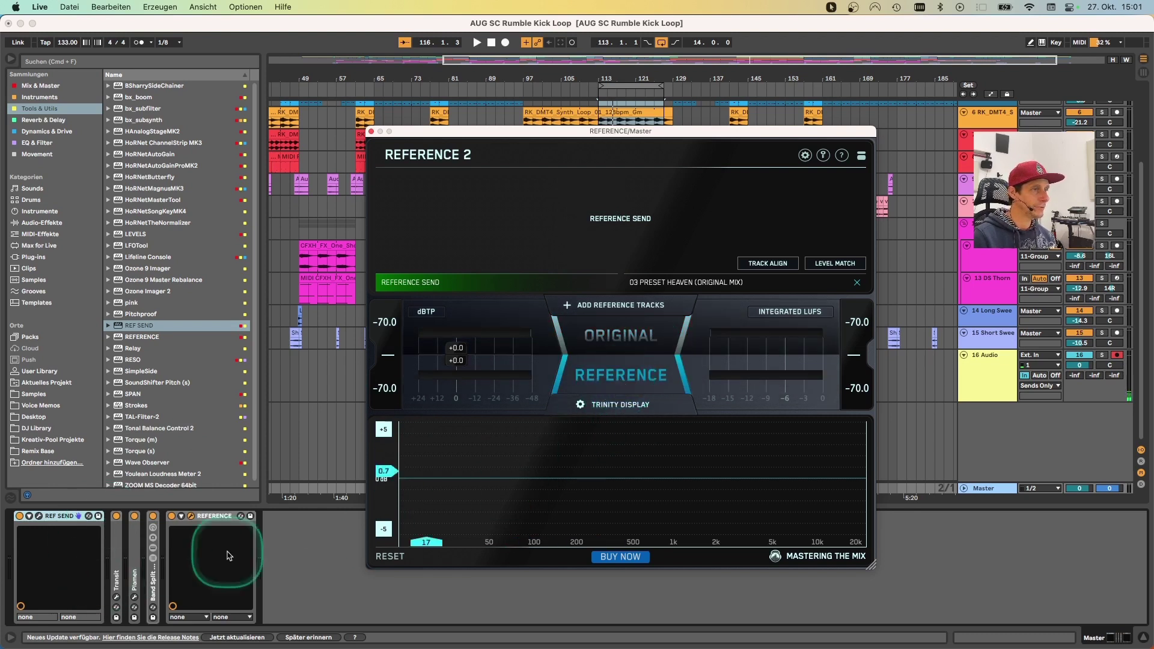
left_click(116, 577)
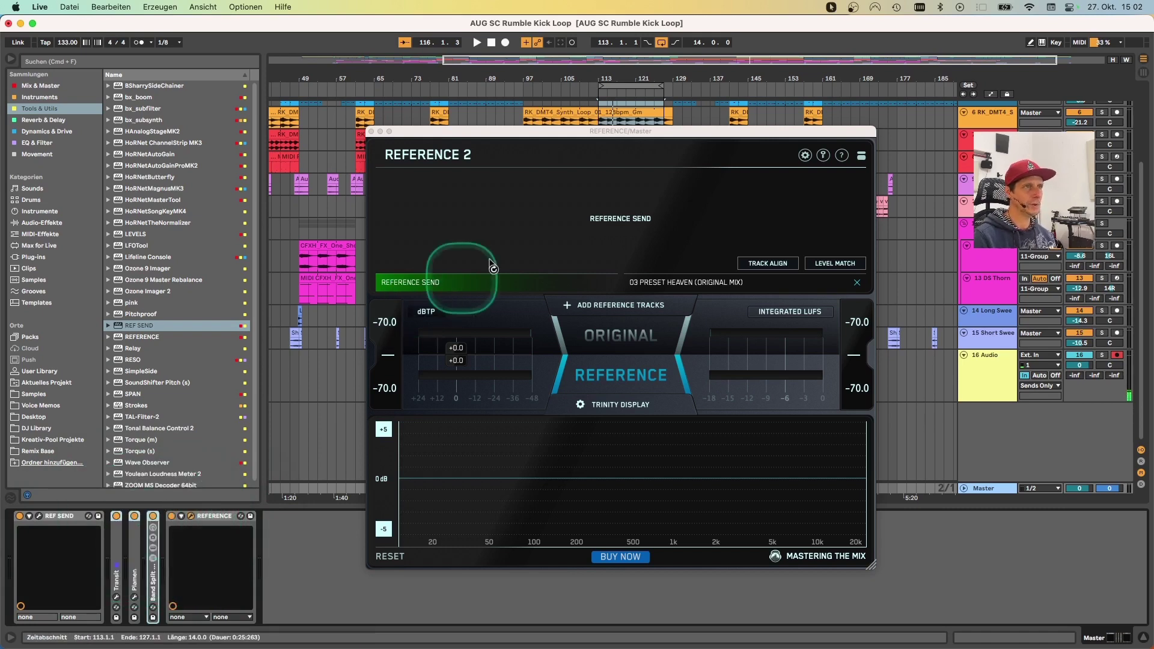
left_click(608, 336)
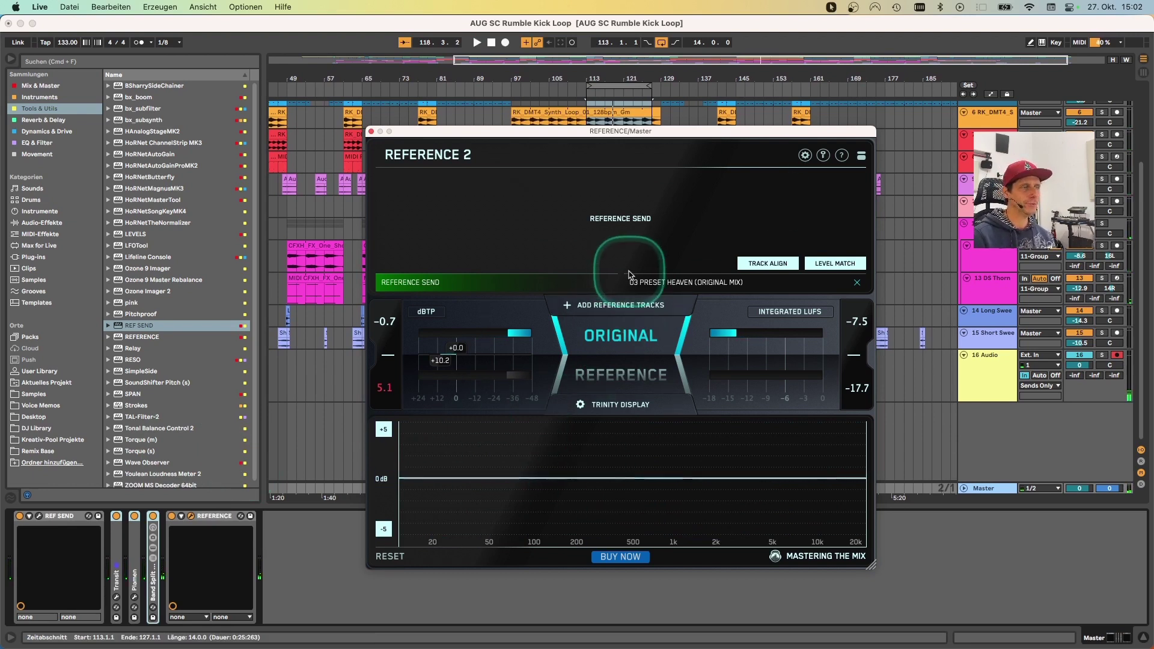
Step: Remove REF SEND from the Master track and insert it on the 16 Audio track instead
left_click(135, 327)
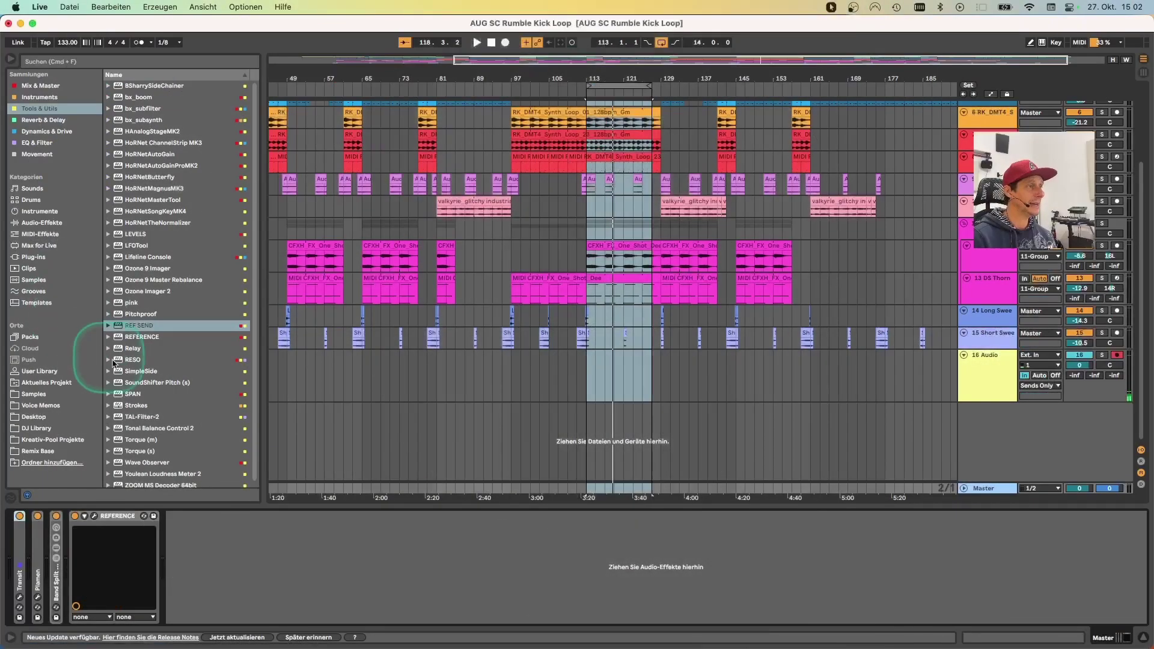
left_click_drag(132, 330, 851, 377)
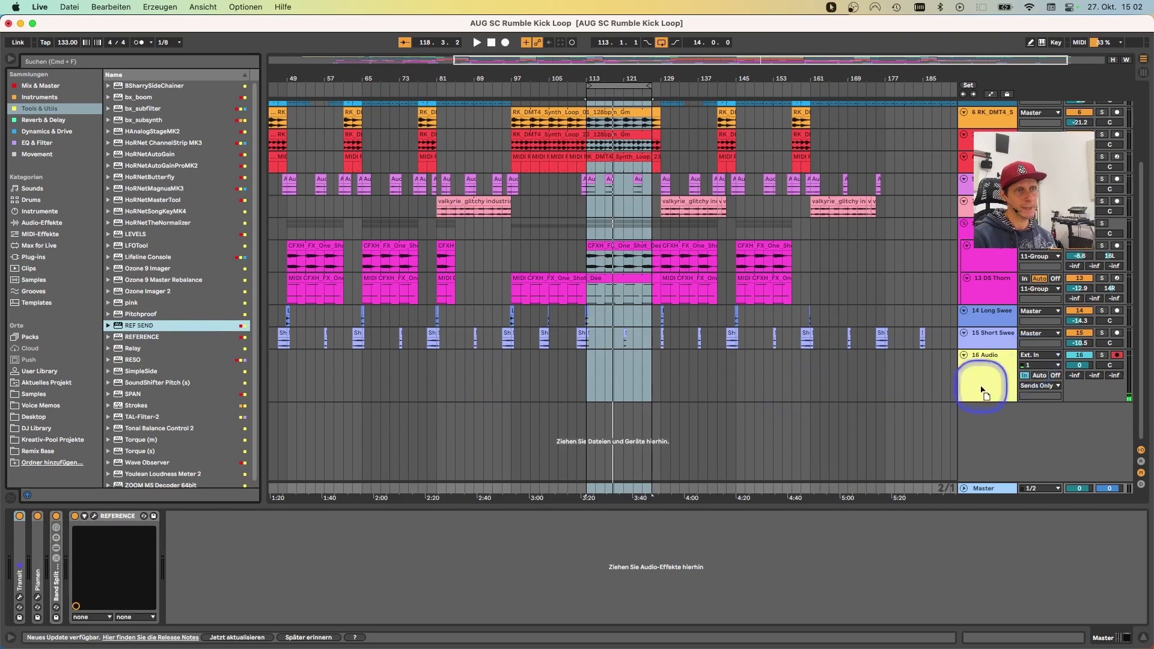
left_click_drag(980, 393, 980, 387)
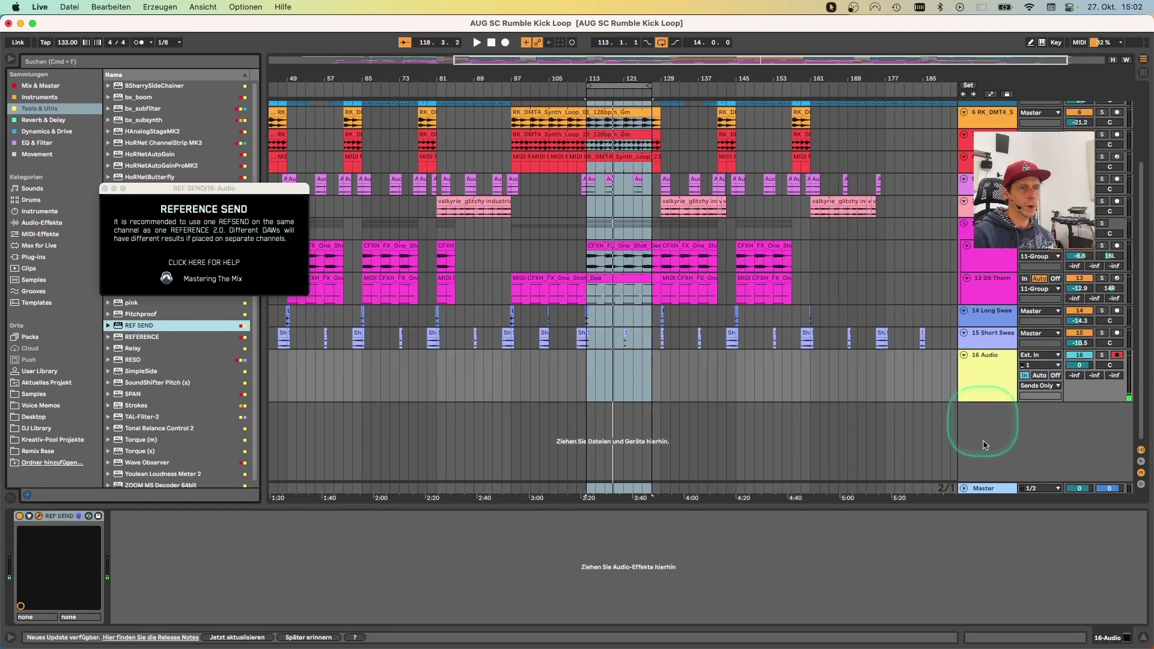
Step: Reopen REFERENCE from the Master track's effects chain with its REFERENCE SEND tab active, and select the 16 Audio track
left_click(981, 489)
left_click(84, 517)
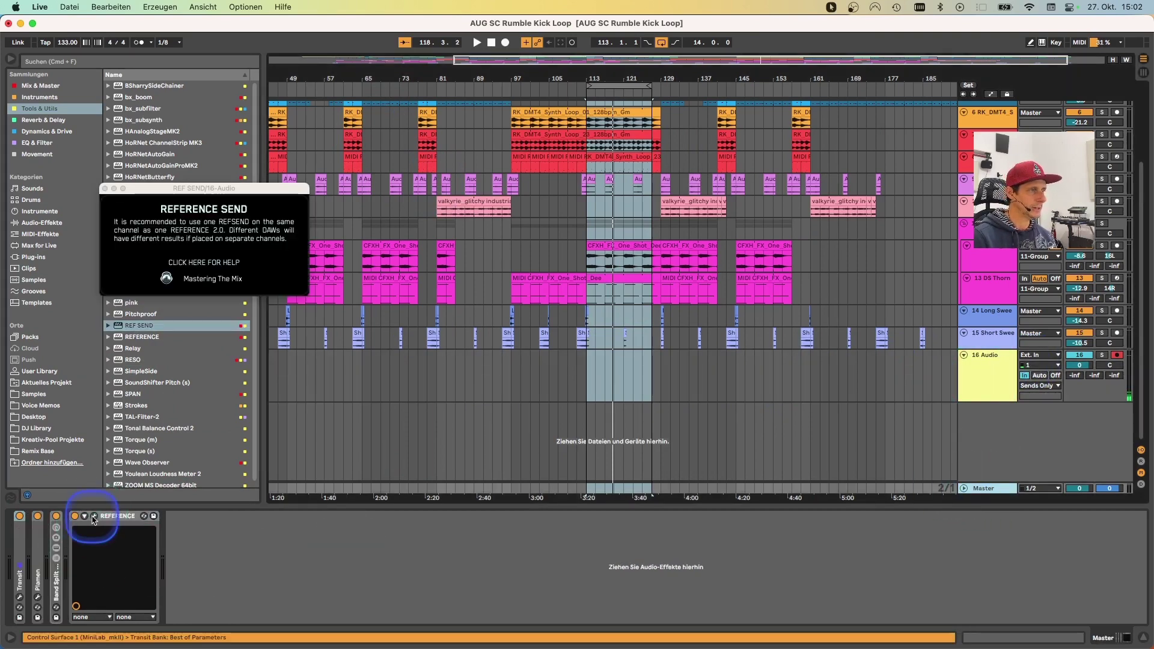
left_click(421, 283)
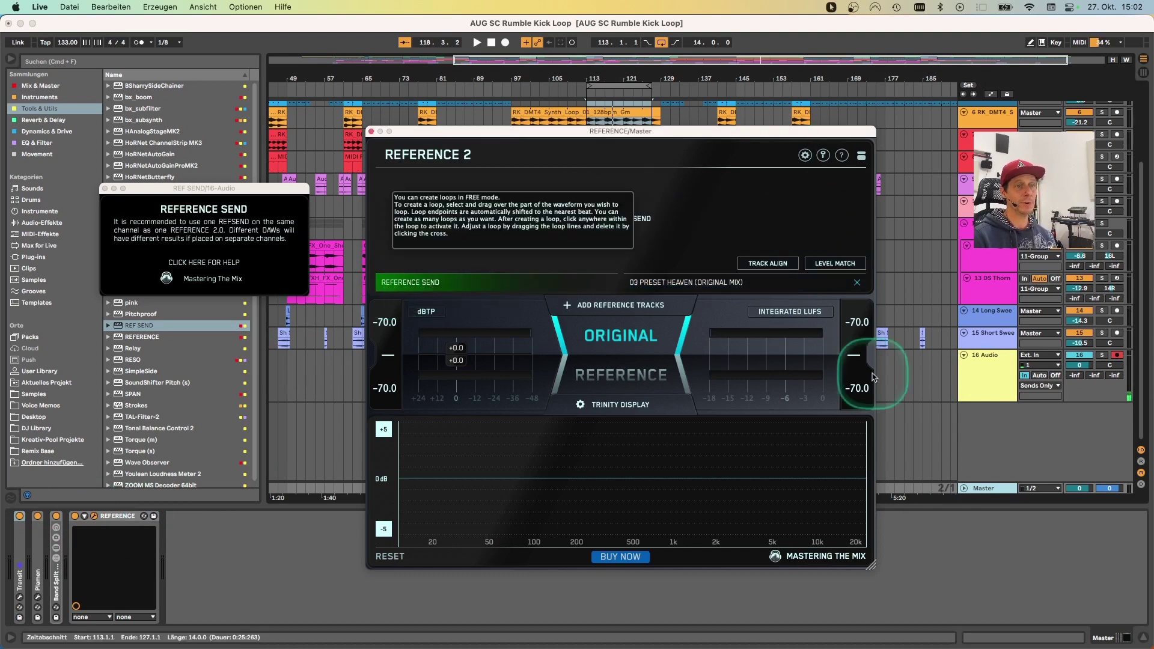
left_click(965, 376)
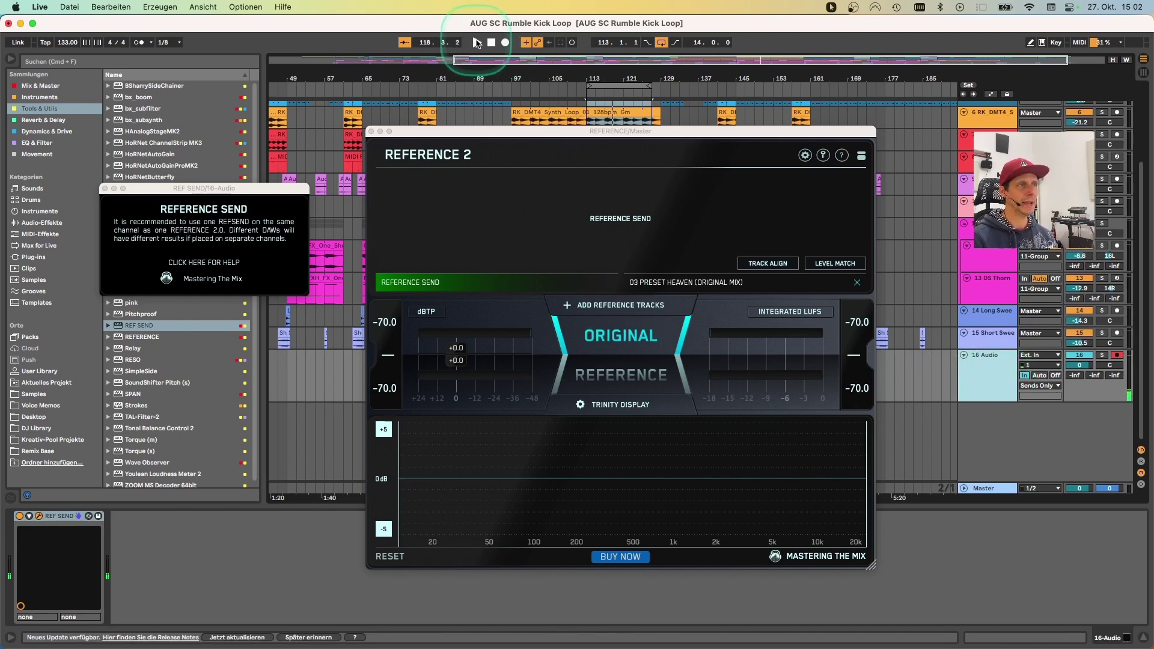
Step: Switch to the Music app and play Dark Light (Original Mix)
key("super+Tab")
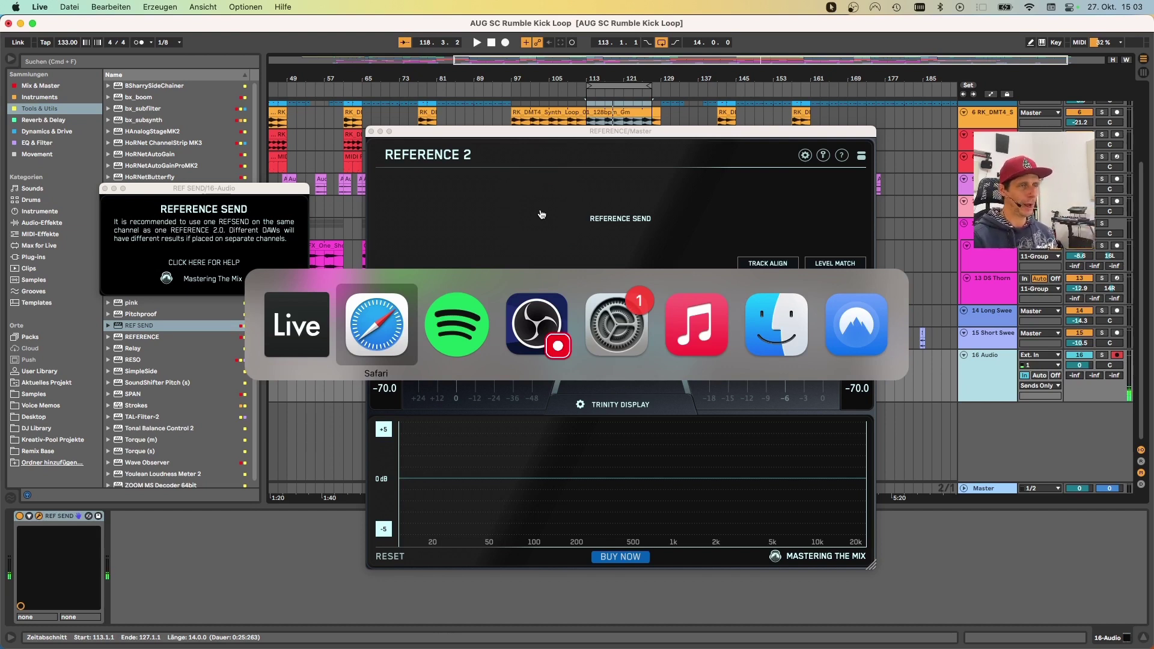
key("super+Tab")
key("super+Tab")
key("super+Tab")
key("super+Tab")
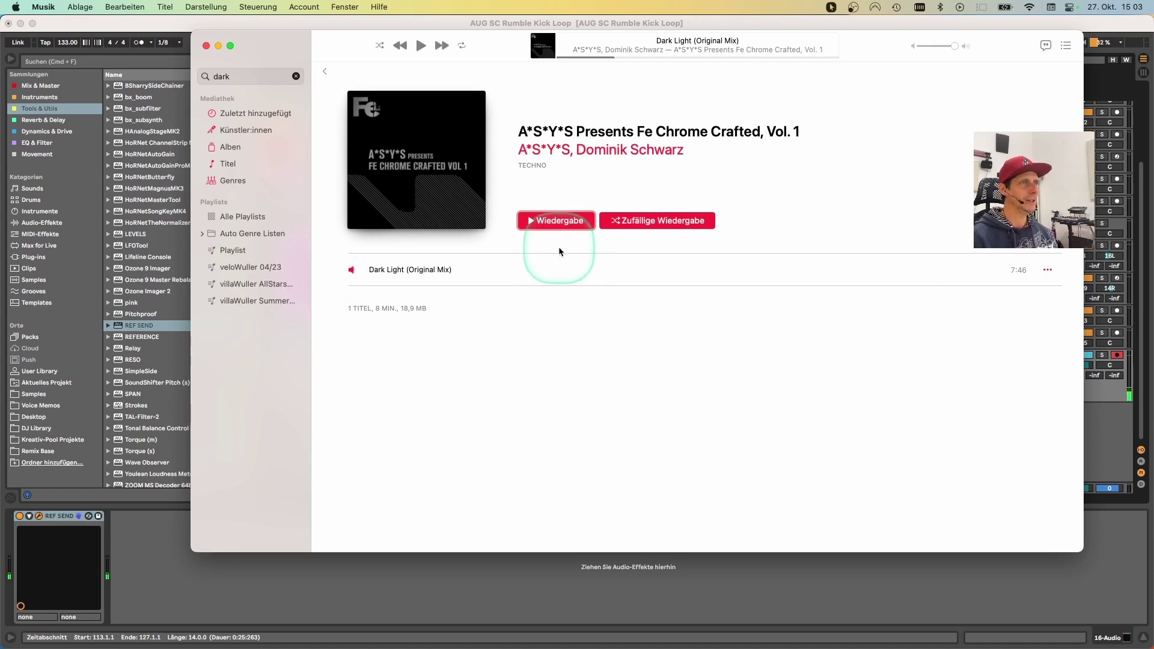
left_click(532, 221)
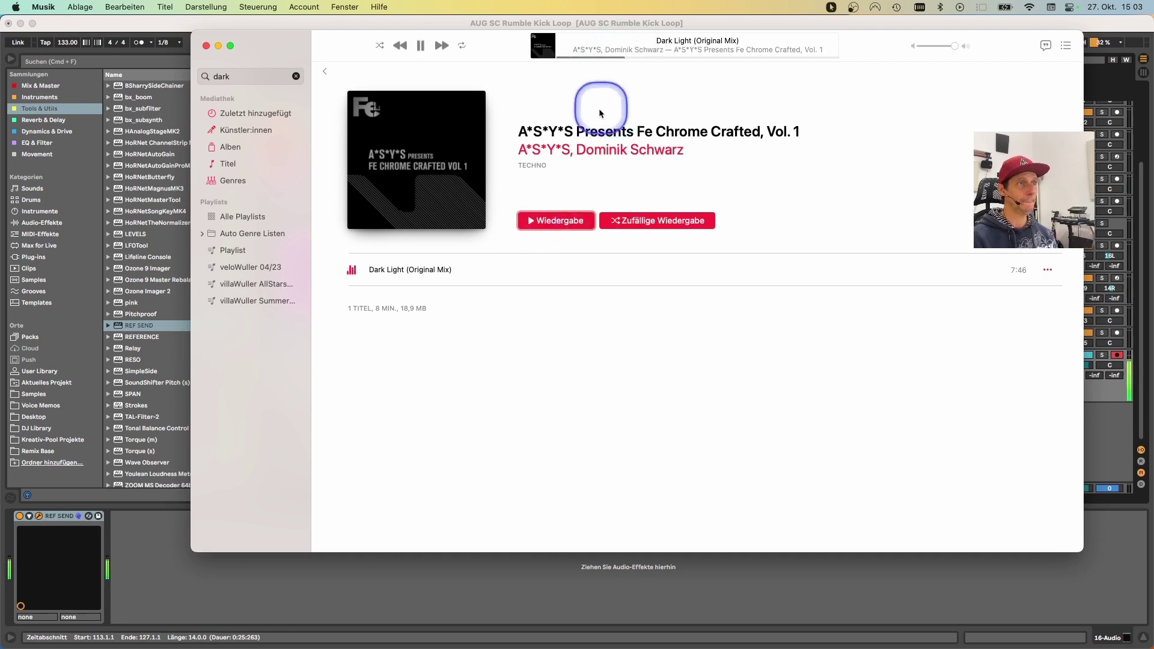
Step: Return to Live, play the project and switch REFERENCE from the original to the reference signal
left_click(1103, 398)
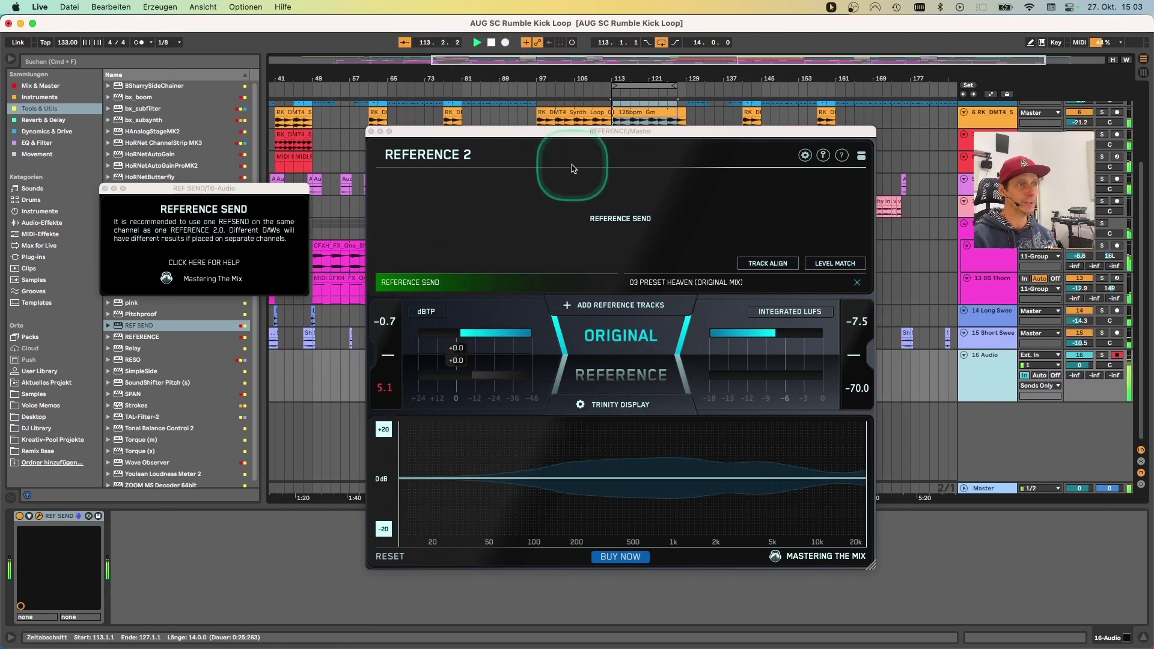
left_click(616, 375)
left_click(611, 377)
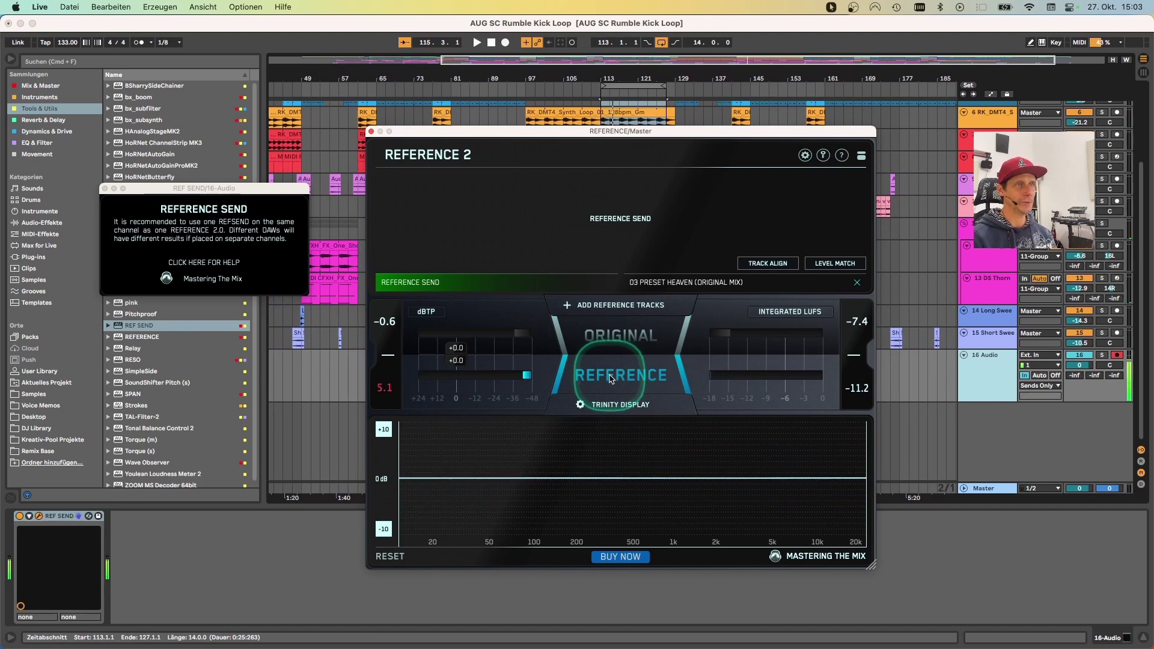
Step: Turn the Music app's playback volume down almost to minimum and back up, and return to Live
key("super+Tab")
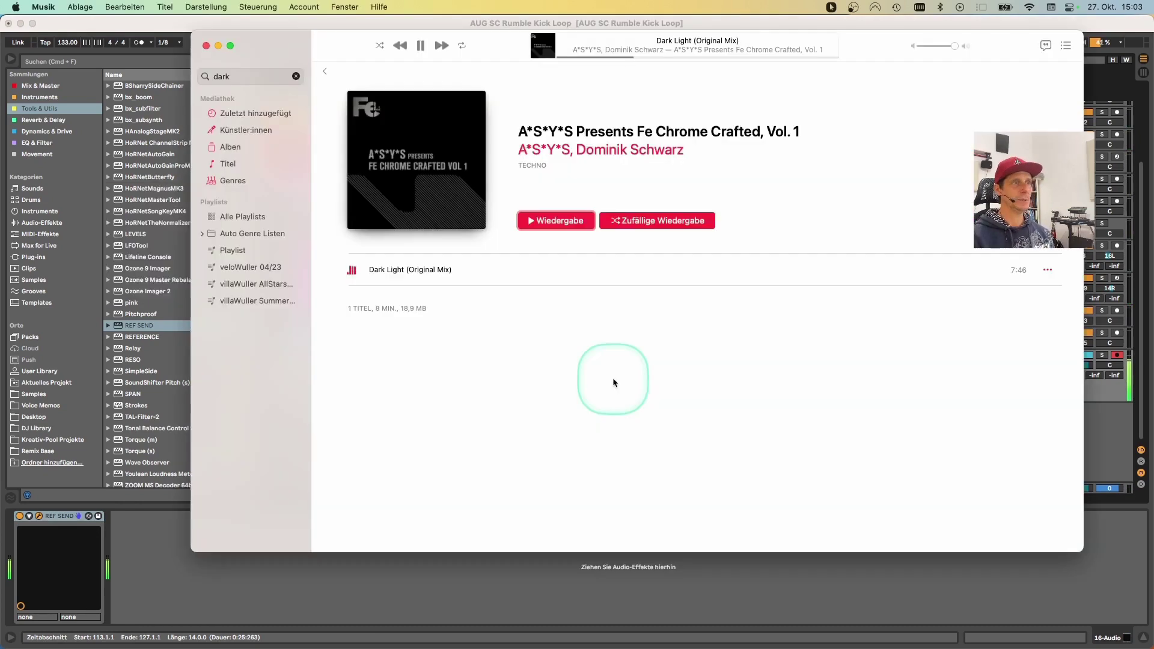
left_click_drag(954, 45, 910, 46)
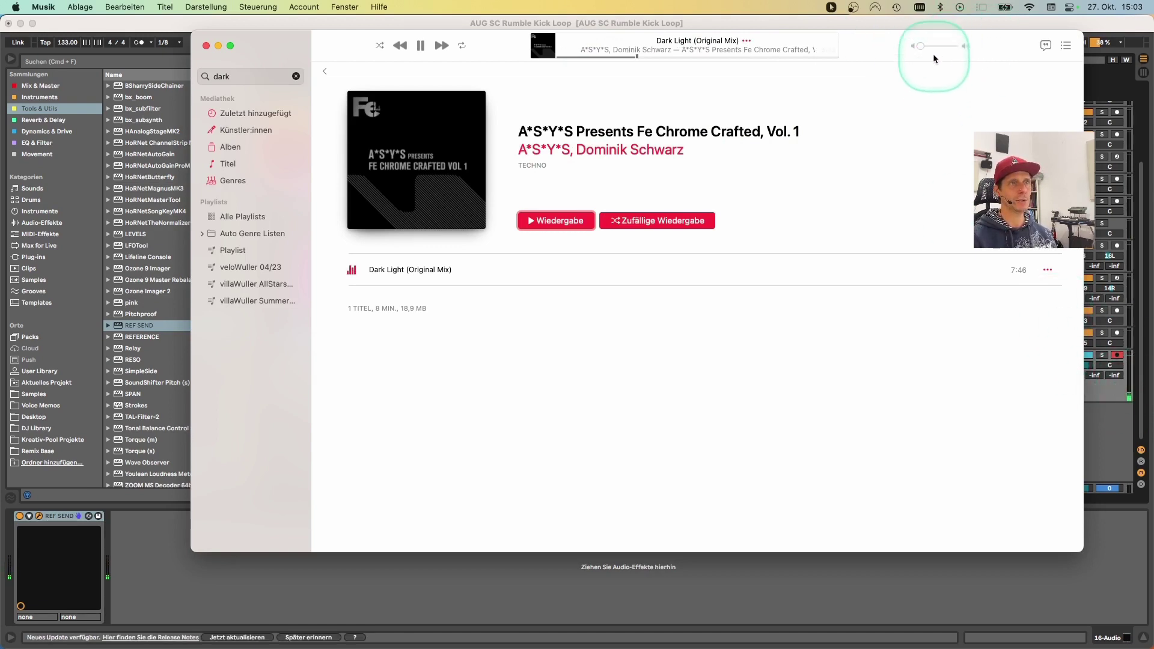
left_click_drag(920, 46, 957, 45)
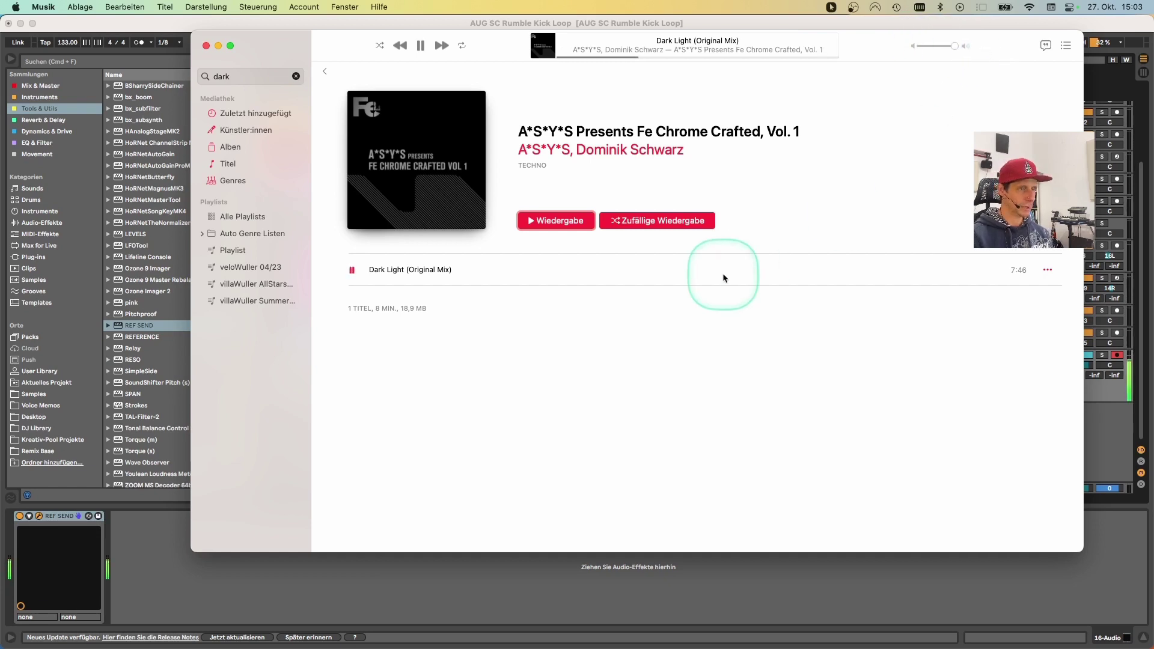
key("super+Tab")
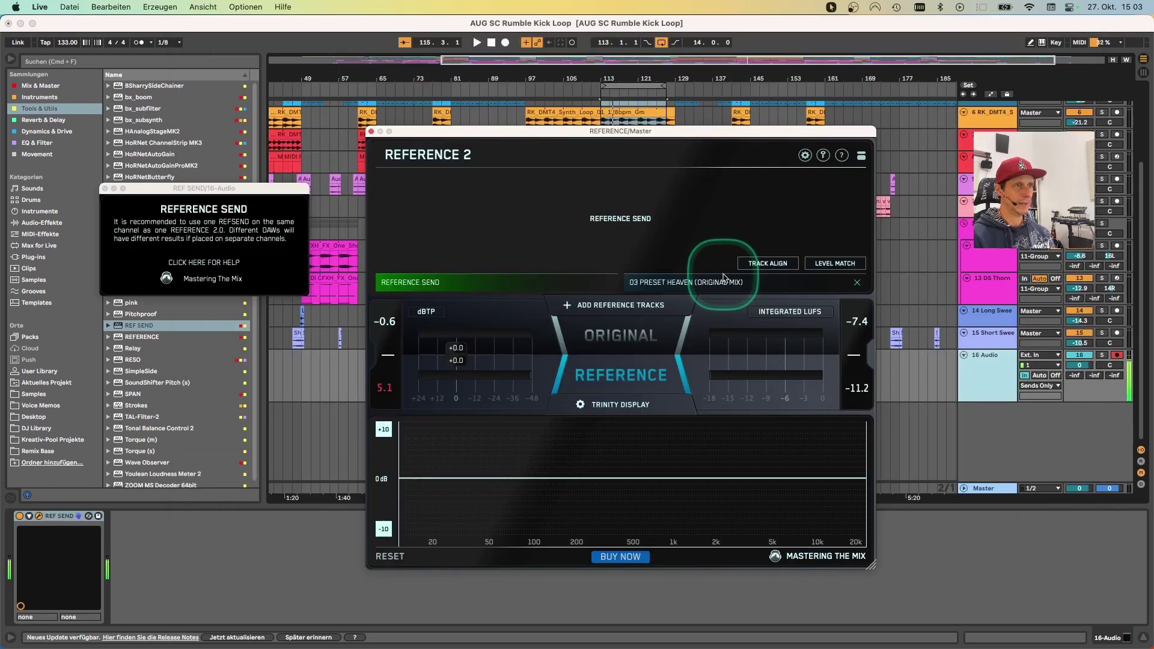
Step: Play the project on ORIGINAL and switch to REFERENCE to compare the mix with the song from Music
left_click(610, 340)
key("space")
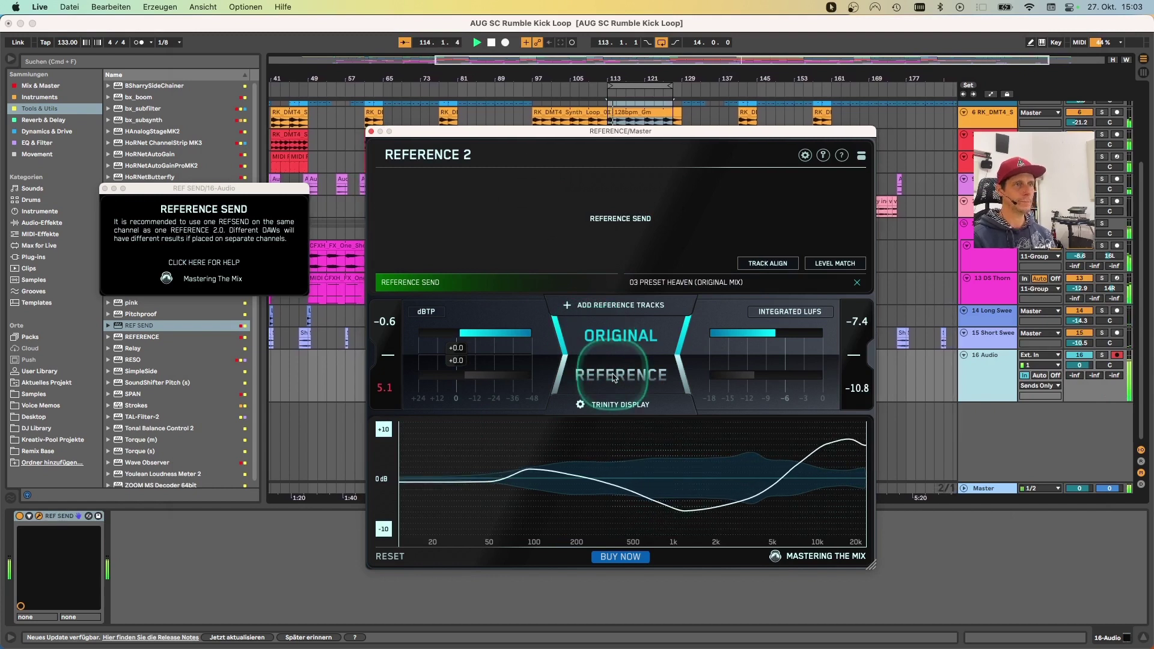
left_click(613, 376)
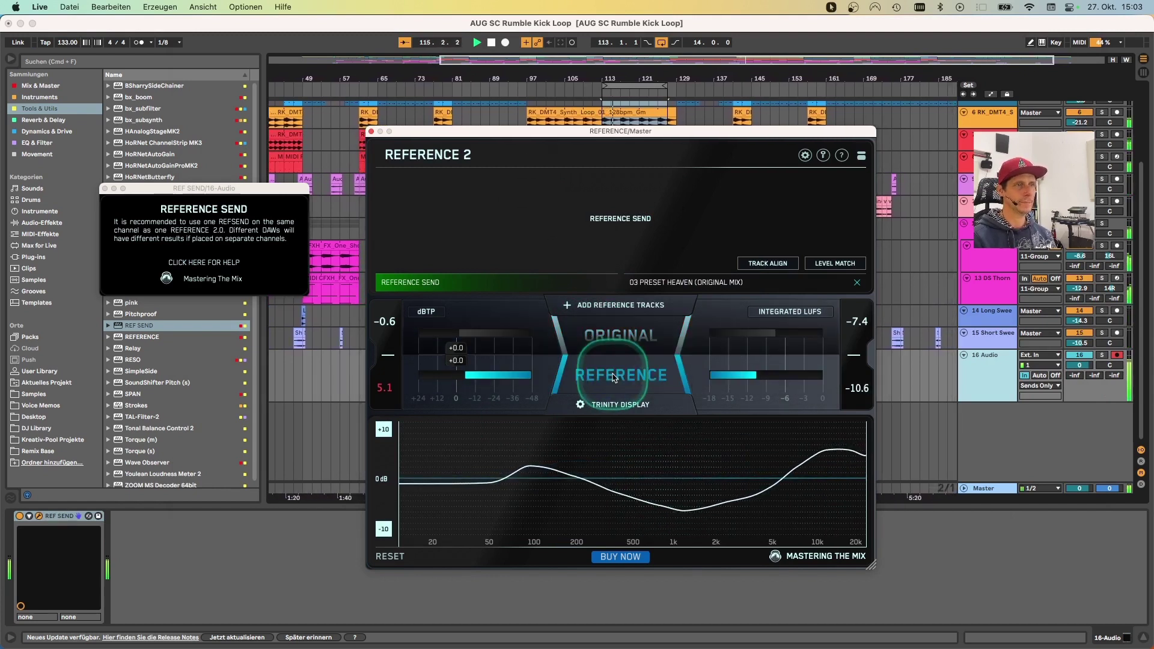
Step: Turn on Track Align for the 03 PRESET HEAVEN (ORIGINAL MIX) reference and return to the REFERENCE SEND tab
left_click(667, 282)
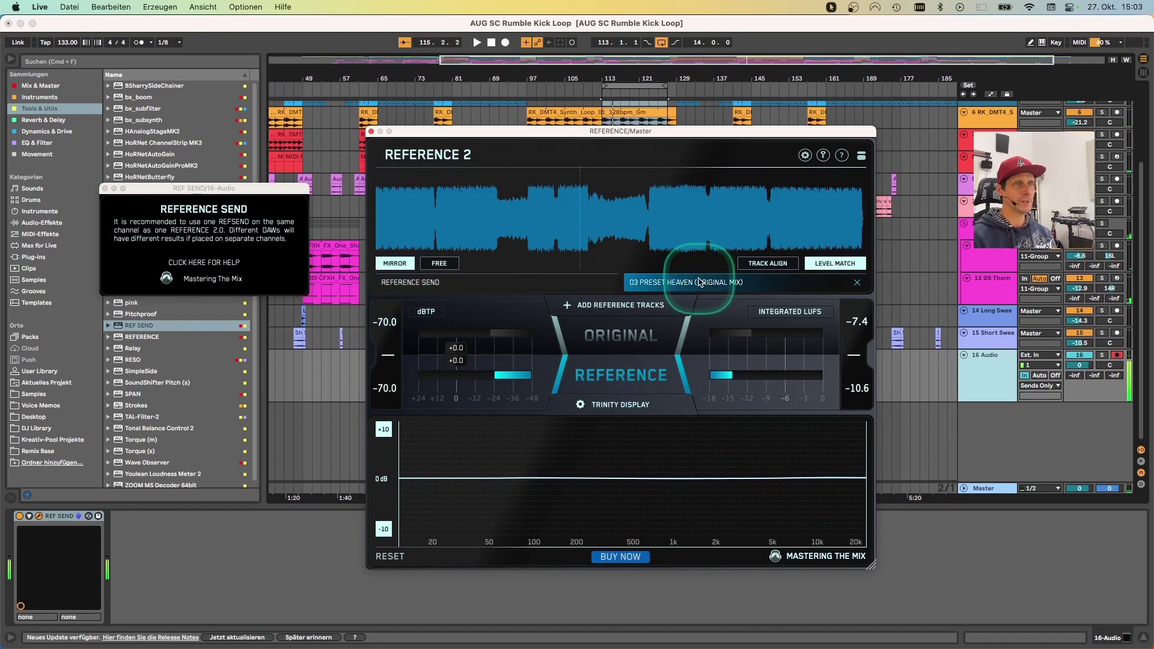
left_click(770, 265)
left_click(768, 266)
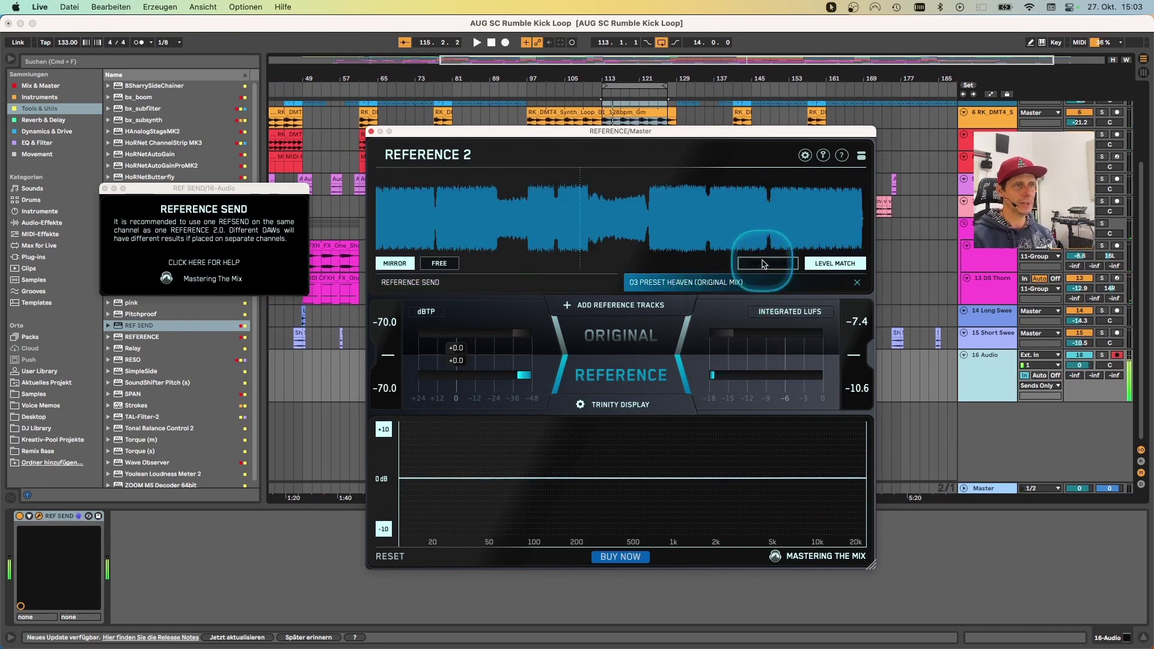
left_click(626, 85)
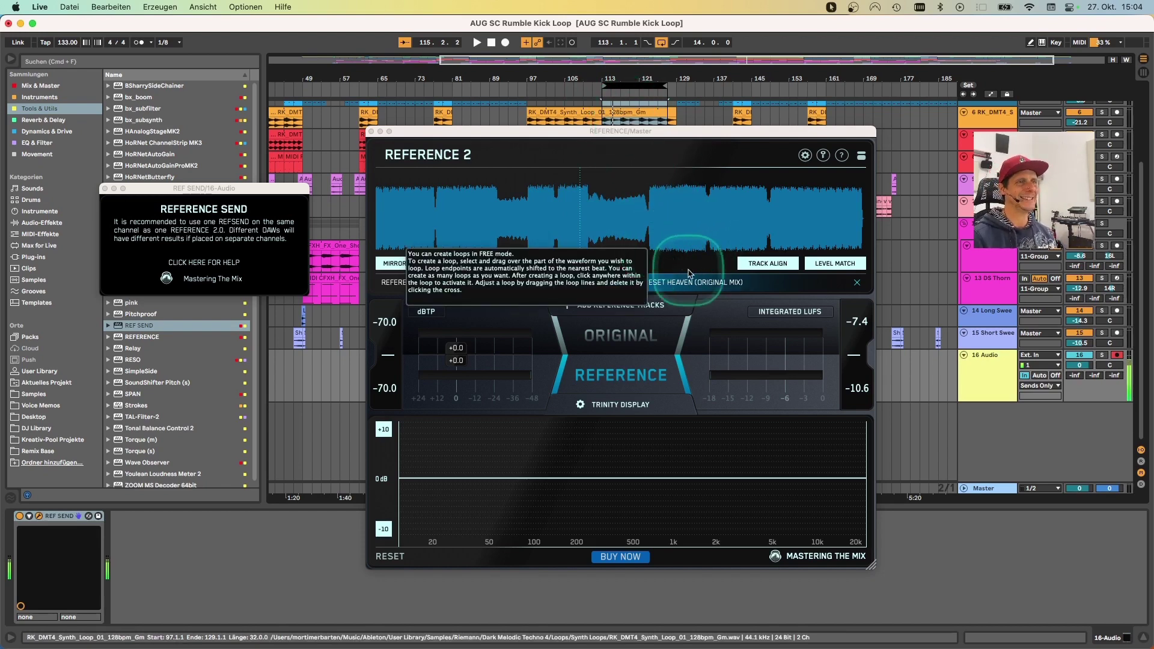
left_click(408, 288)
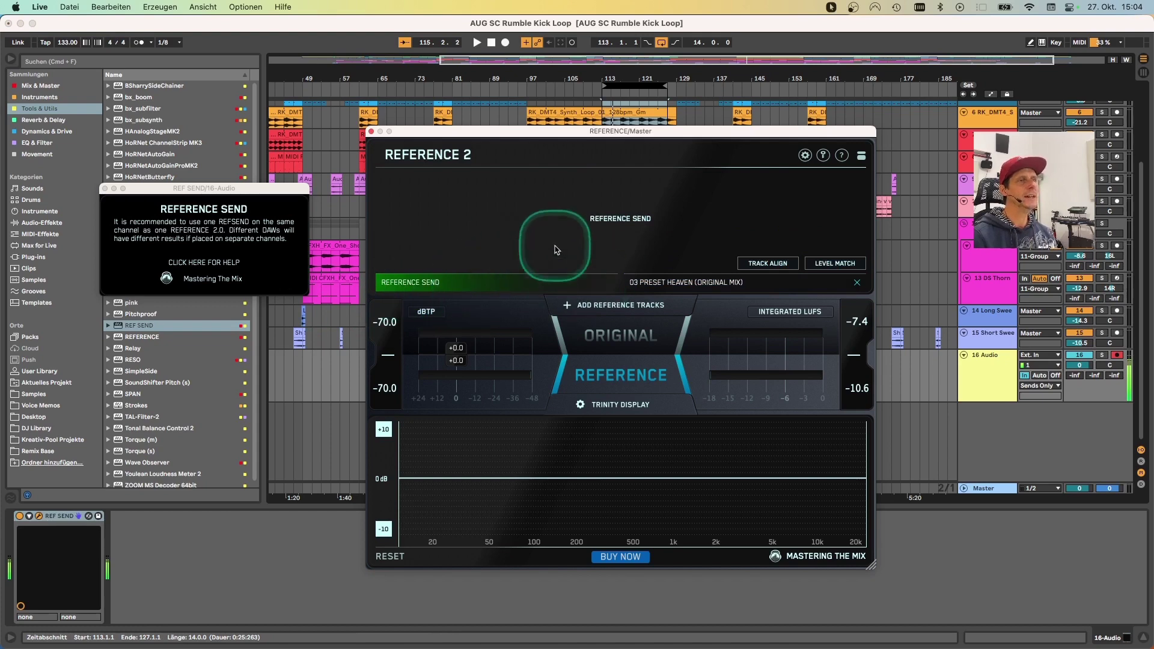
Step: Pause the song in Music, switch to Spotify, dismiss the advert and play Encounters
key("super+Tab")
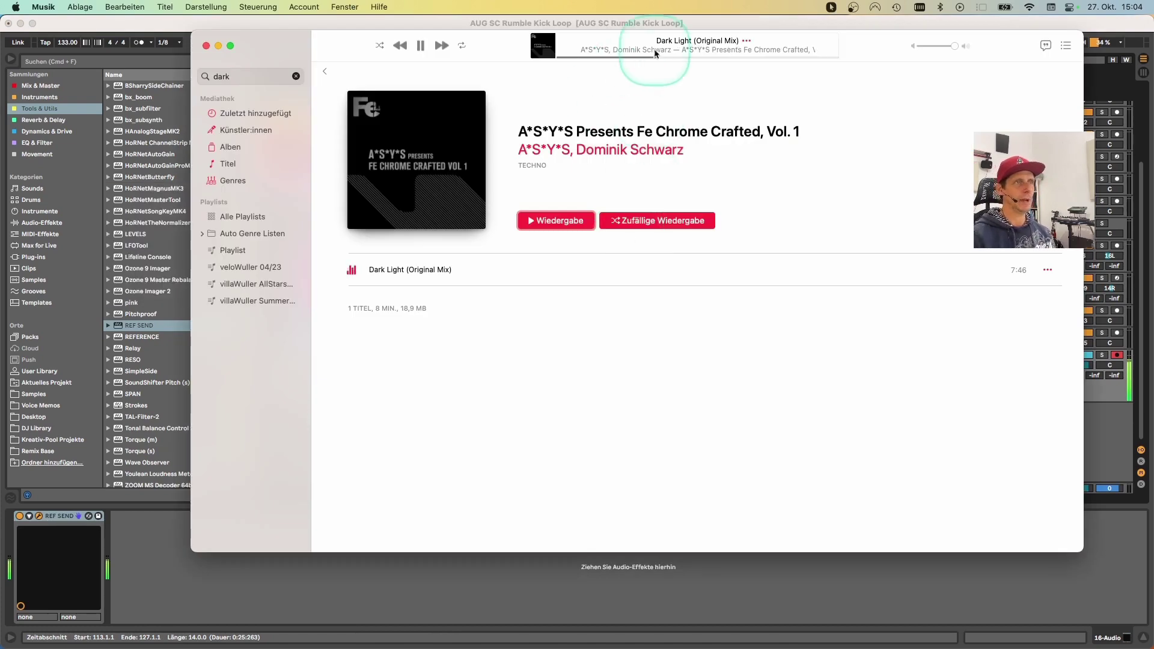
left_click(421, 46)
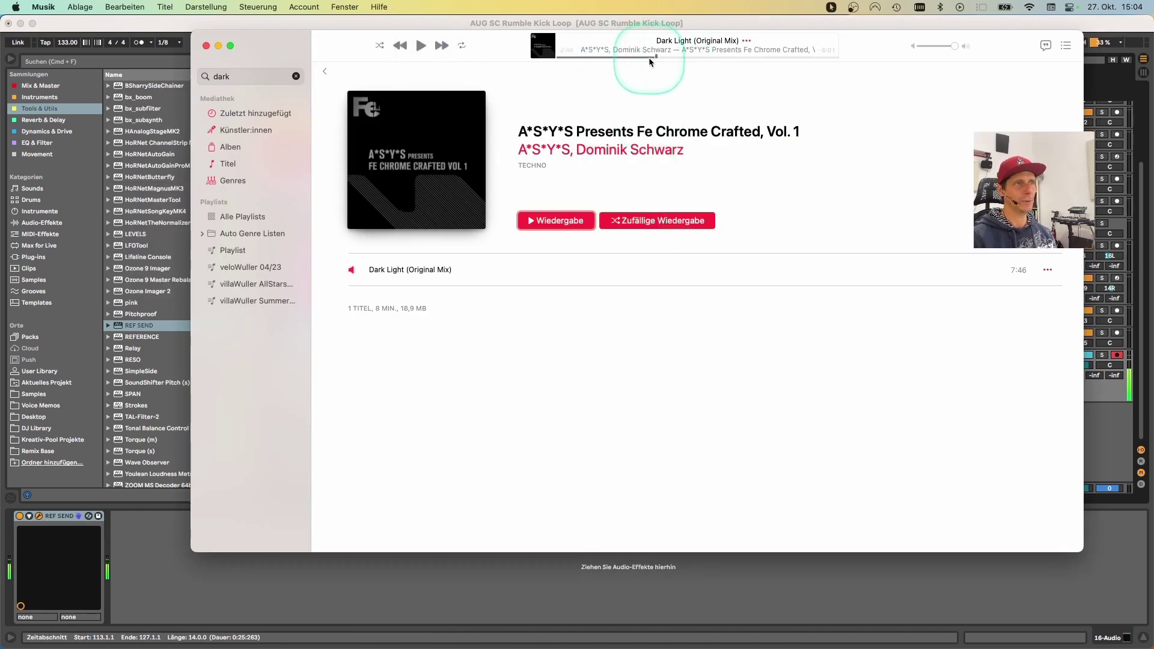
key("super+Tab")
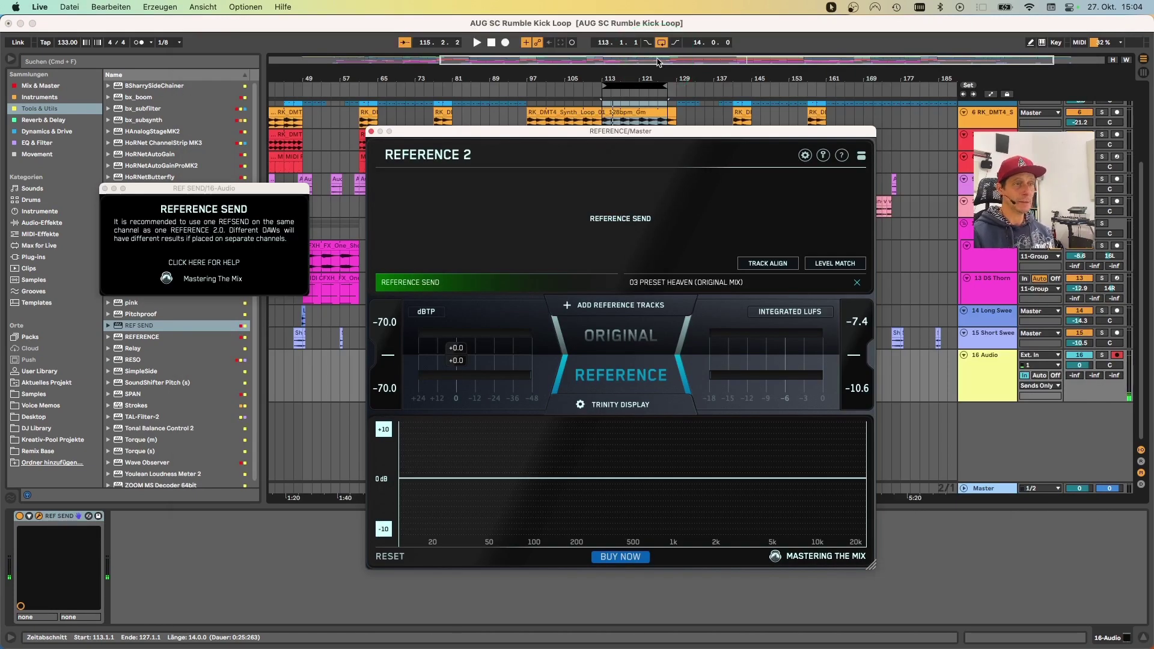
key("super+Tab")
key("super+Tab")
key("super+Tab")
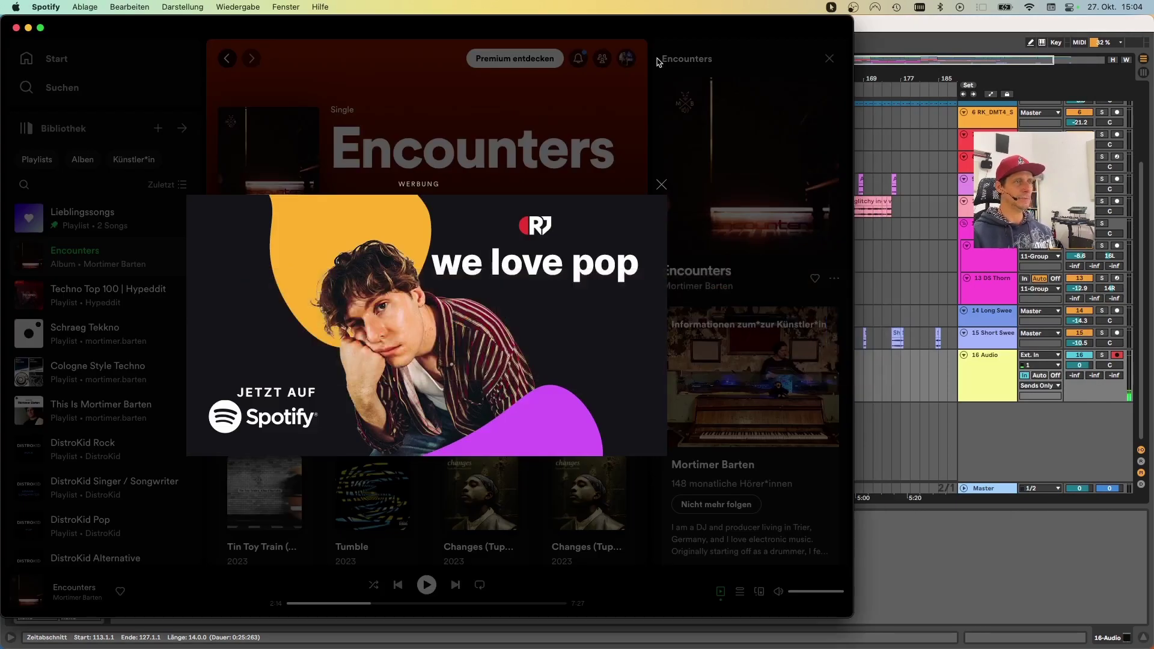
left_click(659, 186)
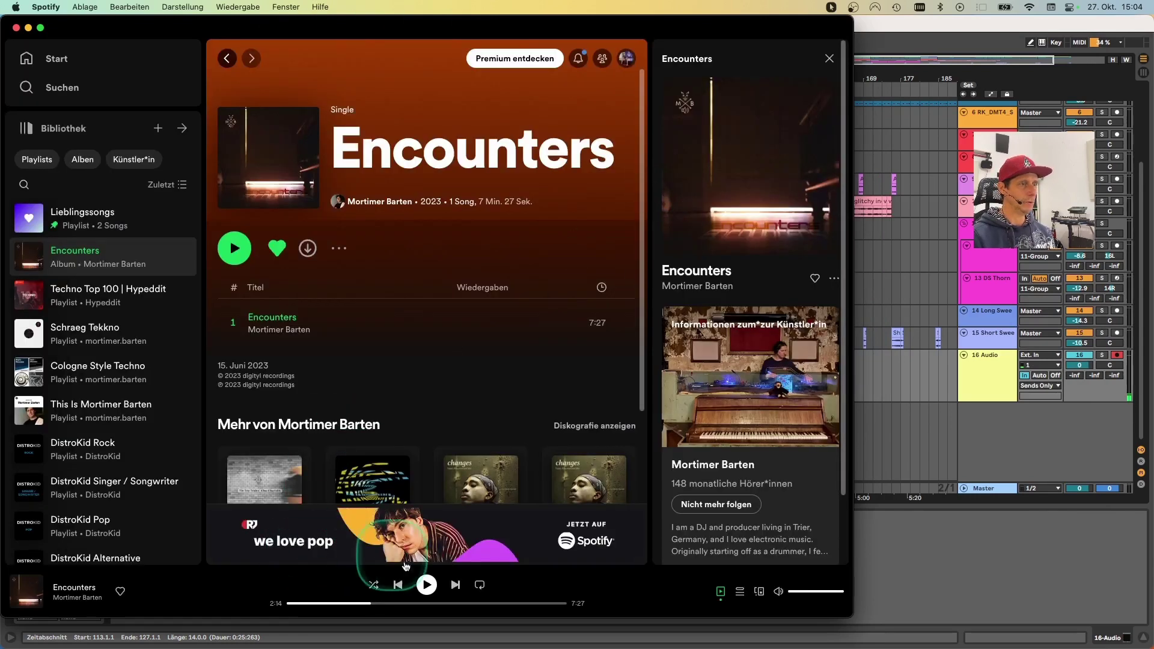
left_click(427, 585)
Step: Return to Live, play the project on ORIGINAL and switch to REFERENCE to compare it with the Spotify stream
key("super+Tab")
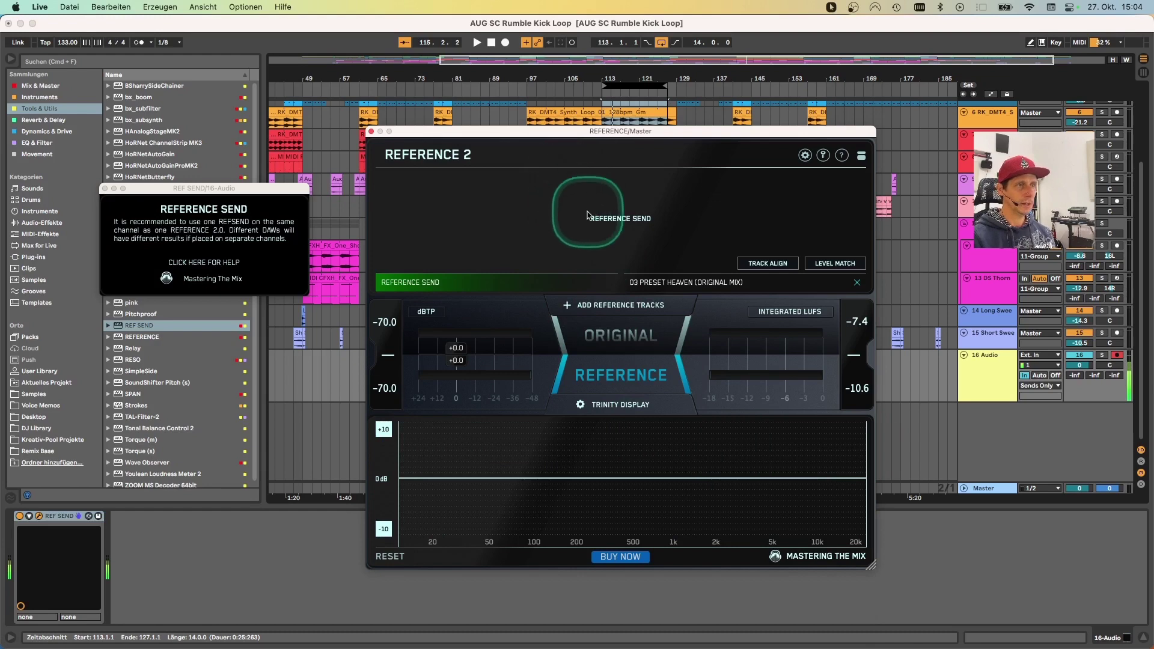
left_click(597, 349)
key("space")
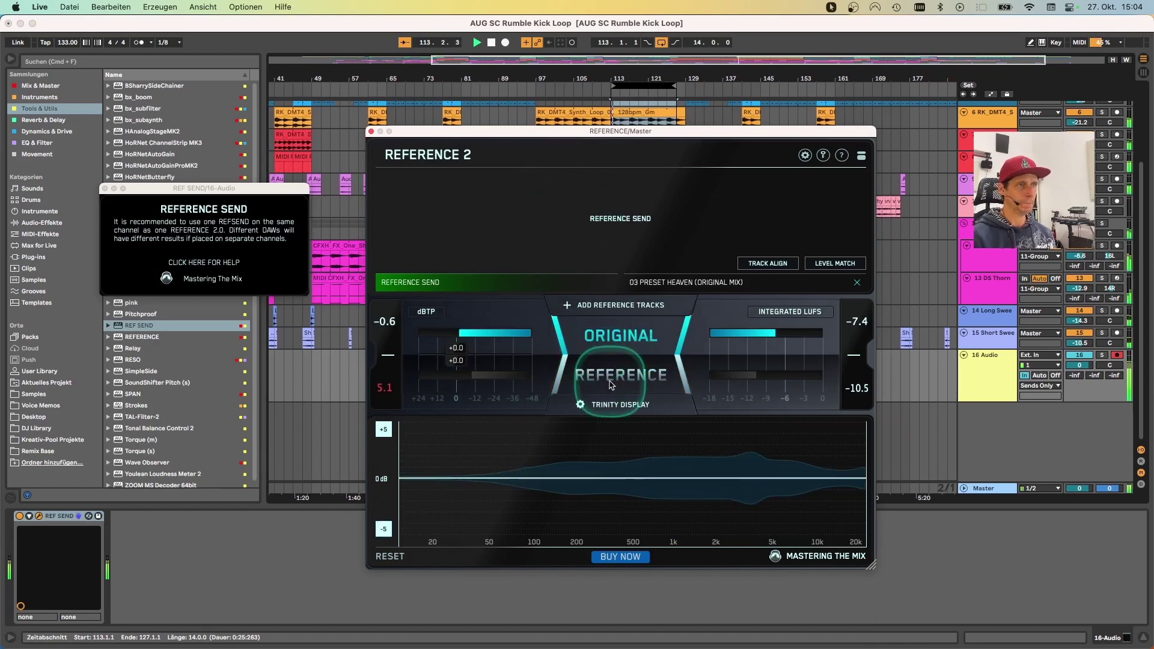
left_click(613, 379)
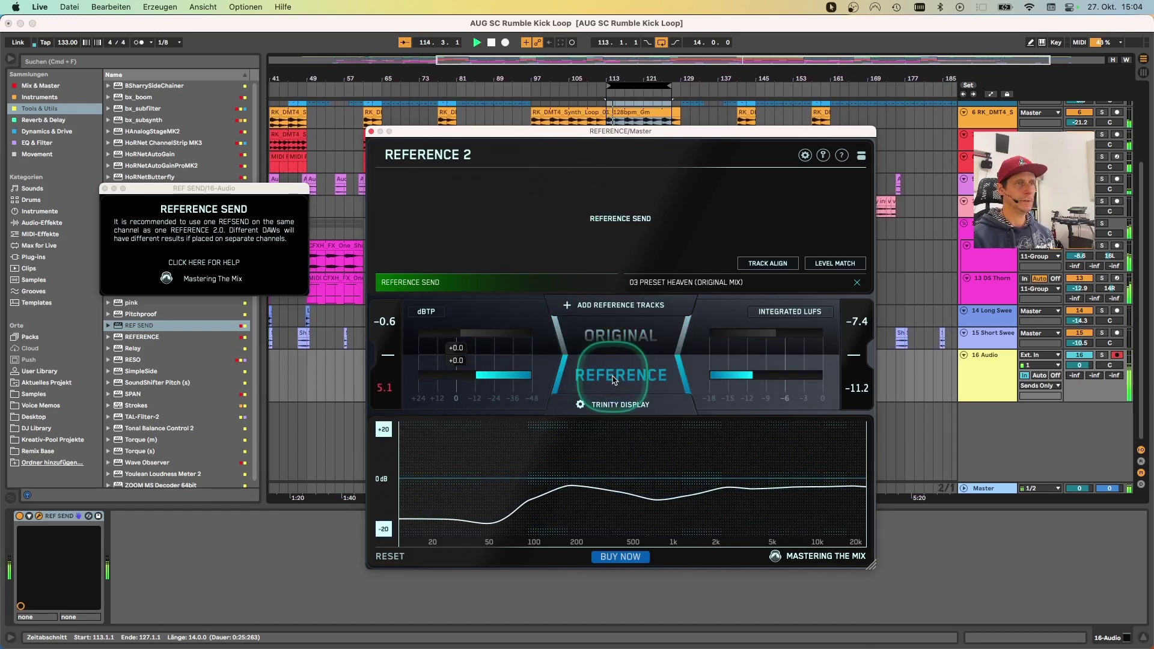
Step: Level-match the REFERENCE SEND track with the Match To Original and Single Track options, and switch back to ORIGINAL
left_click(823, 264)
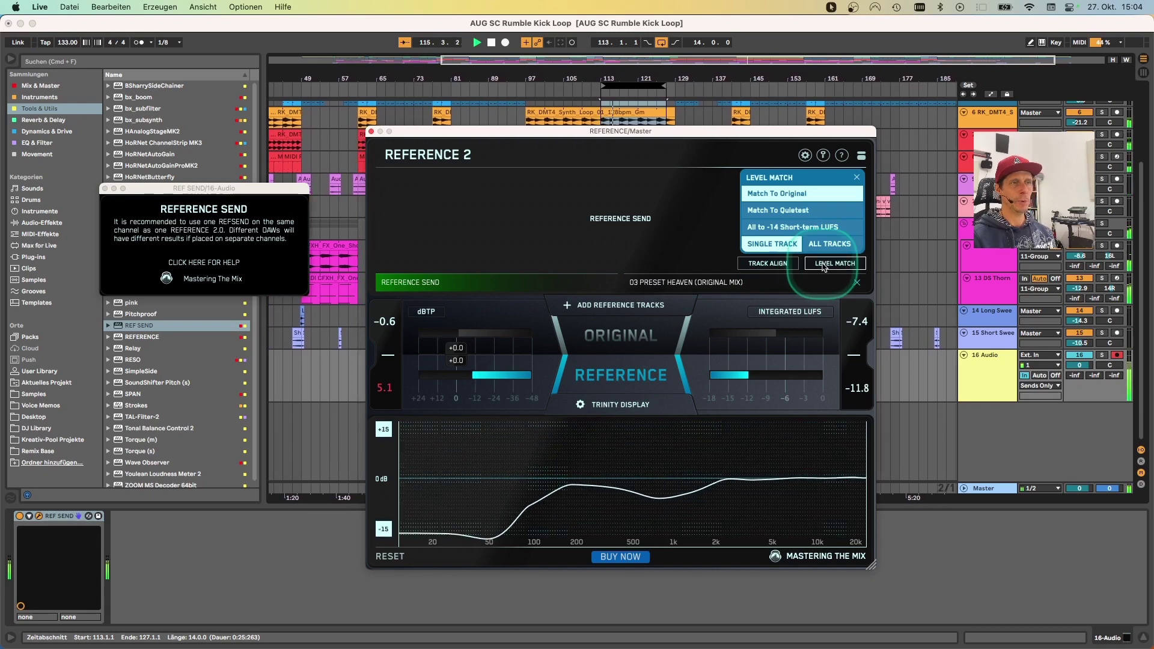
left_click(824, 264)
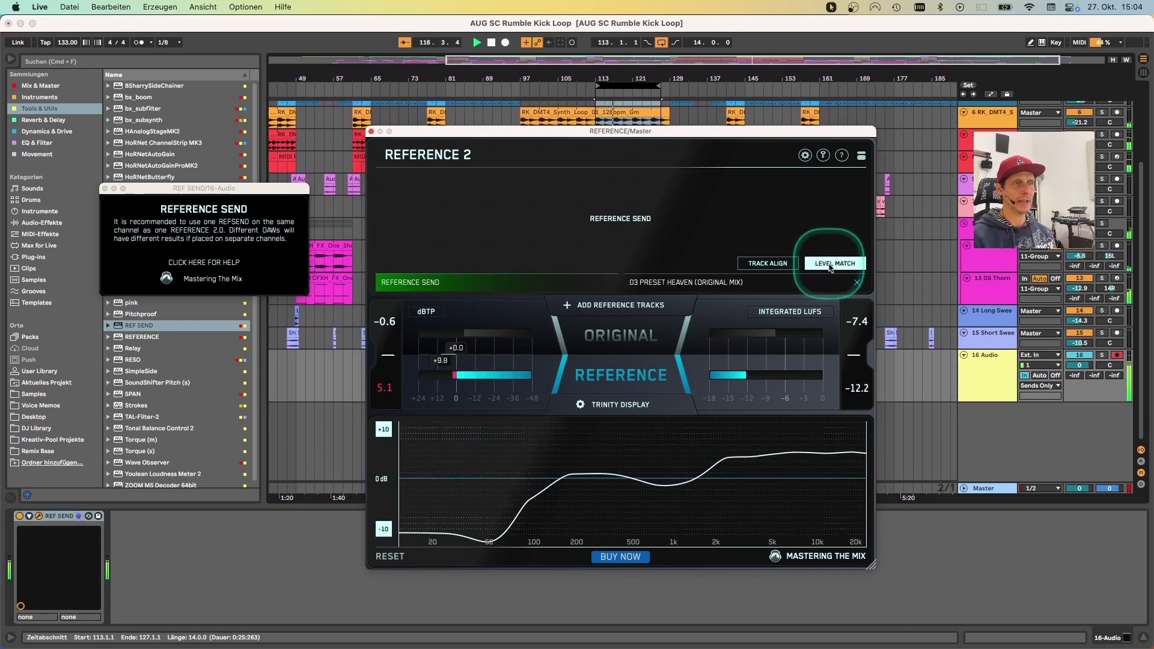
left_click(622, 341)
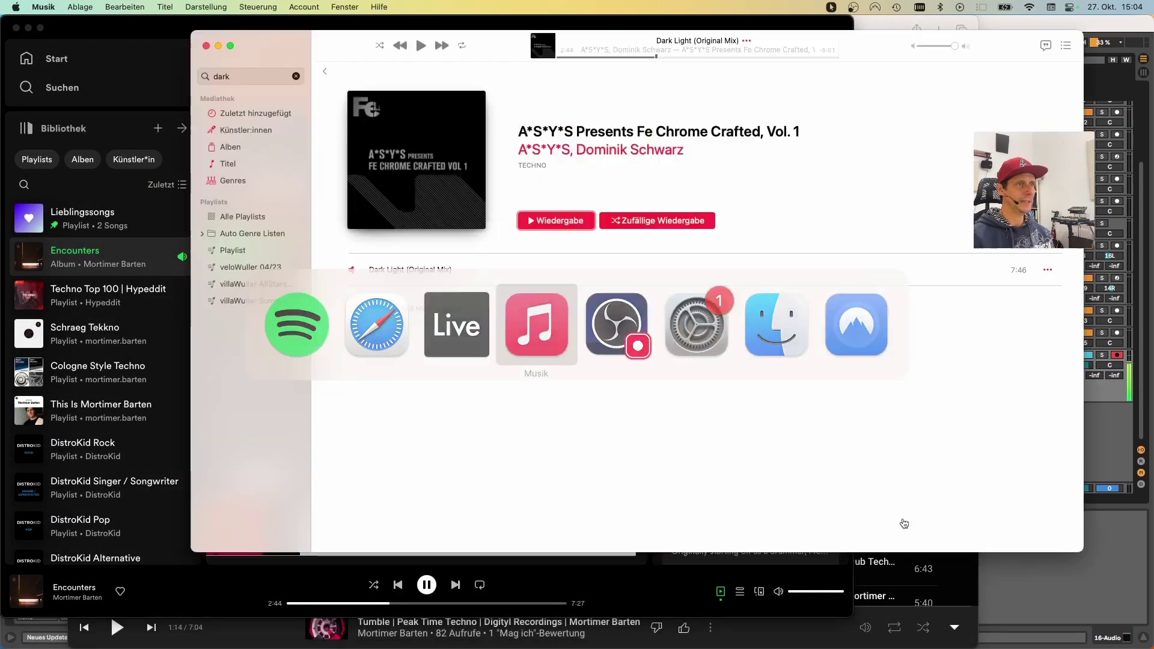
Step: View the streaming sources in turn, from Music to Spotify and YouTube Music in Safari, and return to Live
key("super+Tab")
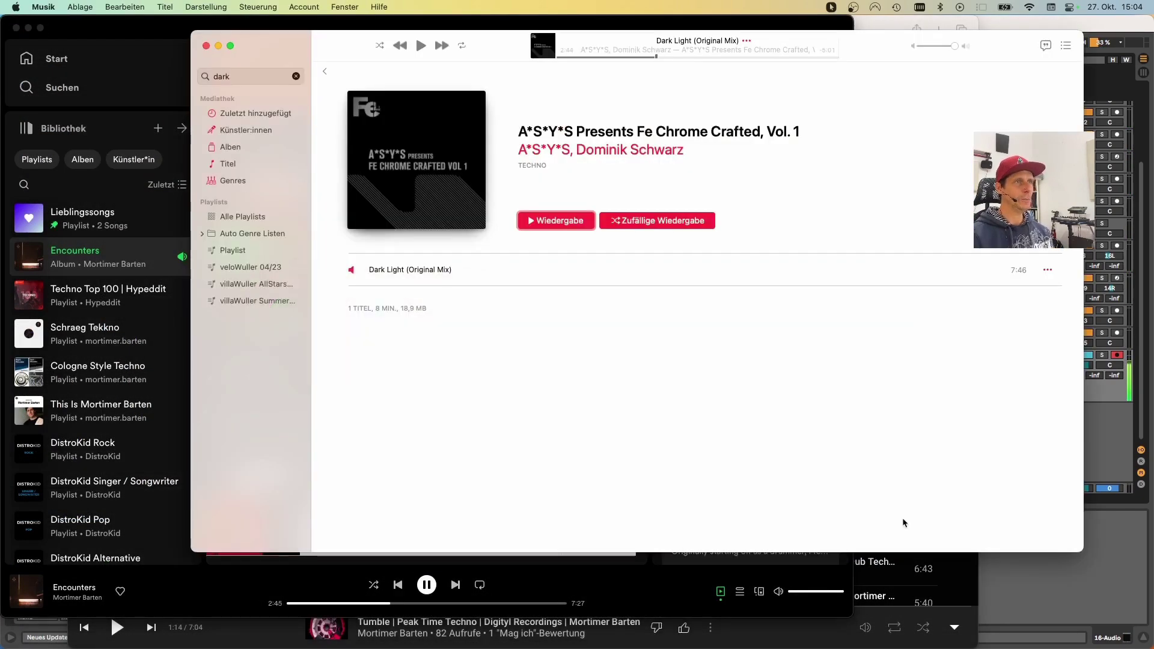
key("super+Tab")
key("super+Tab")
key("super+shift+Tab")
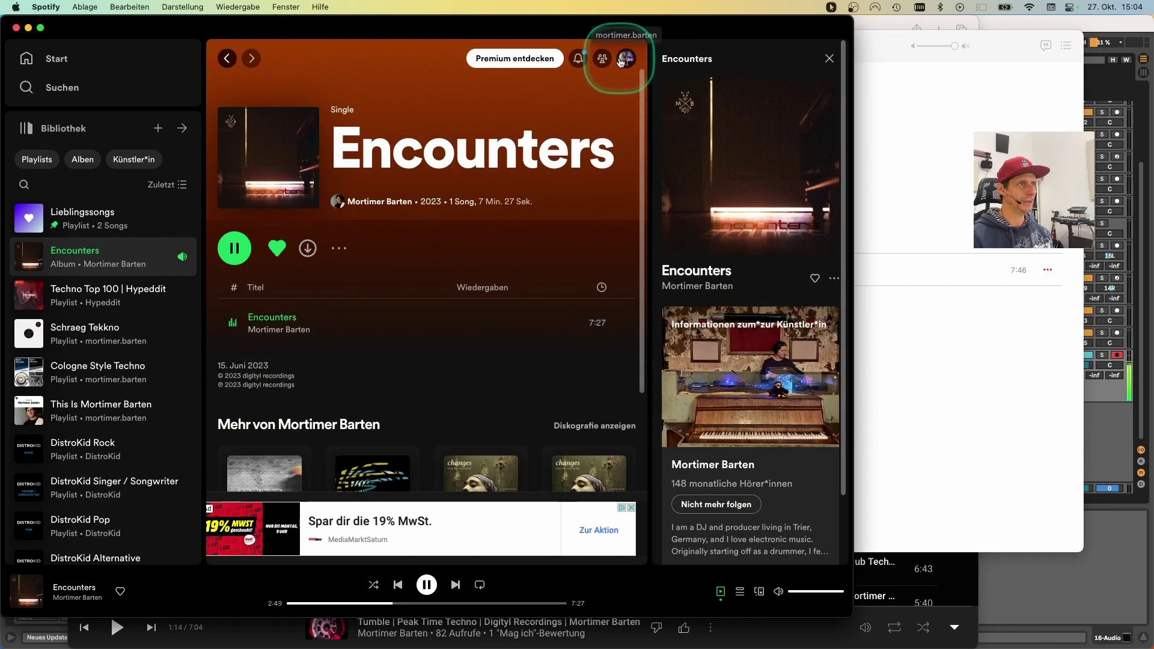
key("super+Tab")
key("super+Tab")
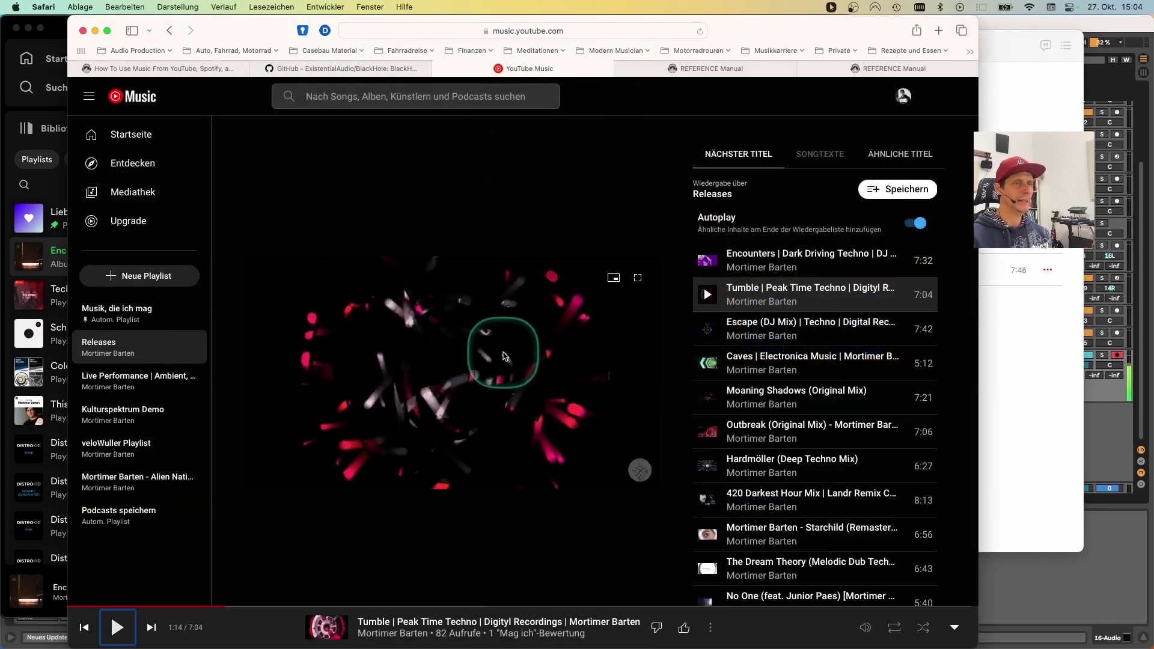
key("super+Tab")
key("super+Tab")
key("super+Tab")
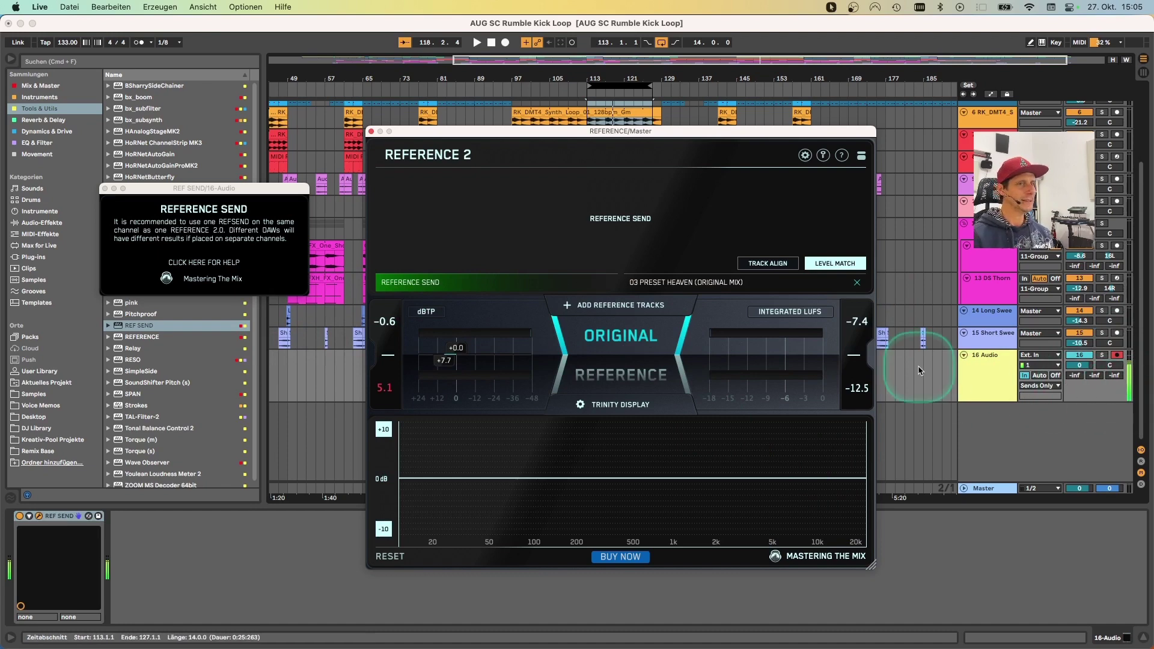
Step: Switch to Spotify and pause Encounters
key("super+Tab")
key("super+Tab")
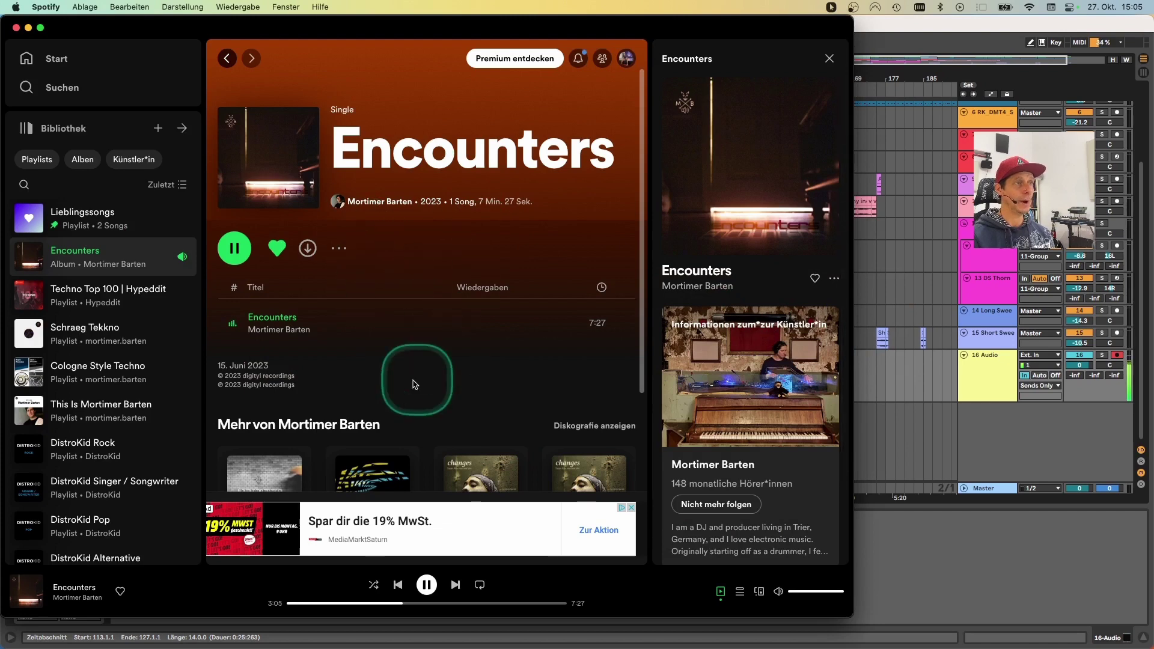
left_click(427, 584)
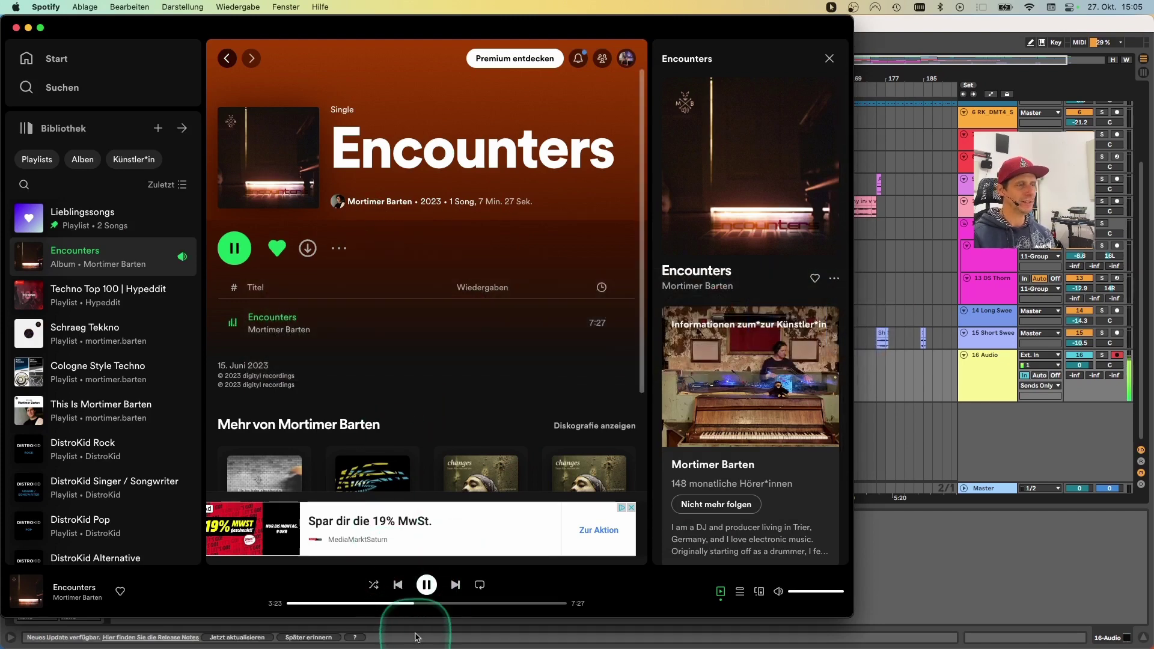
left_click(425, 585)
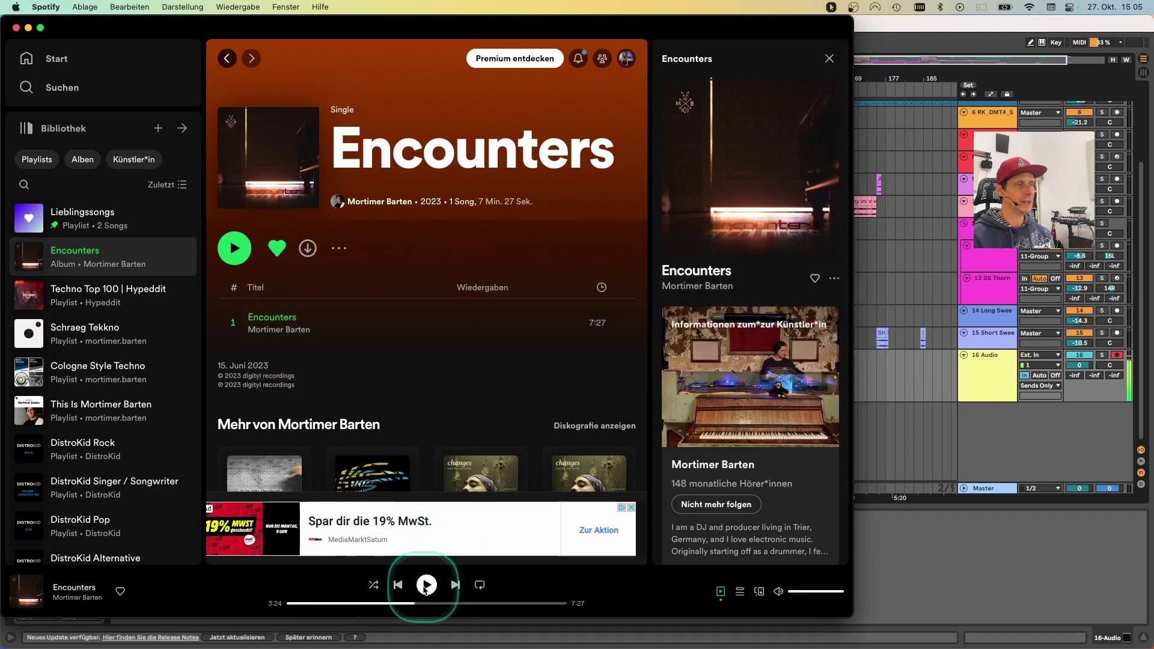
Step: Bring up YouTube Music in Safari once more and switch back to the REFERENCE 2 plugin in Live
key("super+Tab")
key("super+Tab")
key("super+Tab")
key("super+Tab")
key("super+Tab")
key("super+Tab")
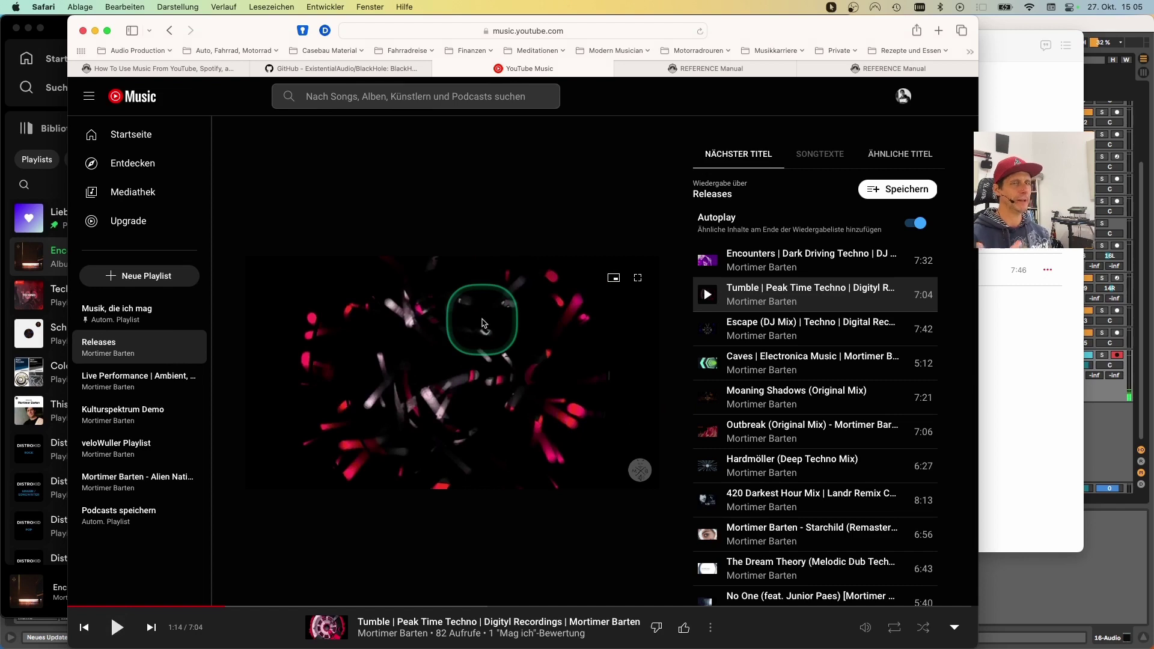
key("super+Tab")
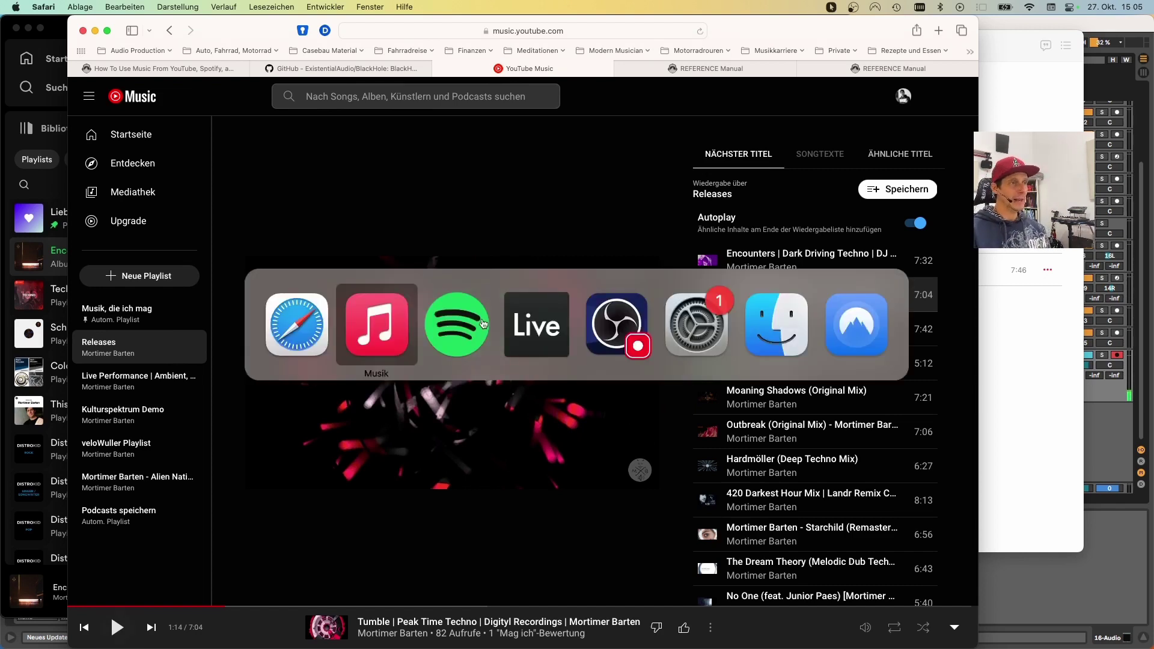
key("super+Tab")
key("super+Tab")
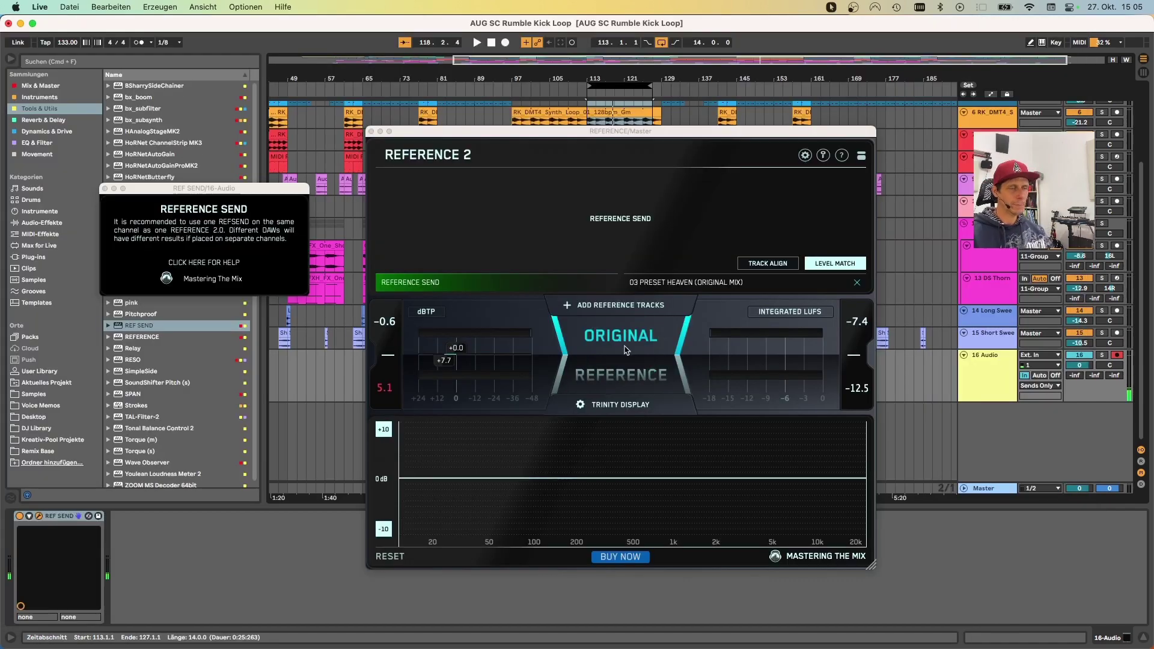